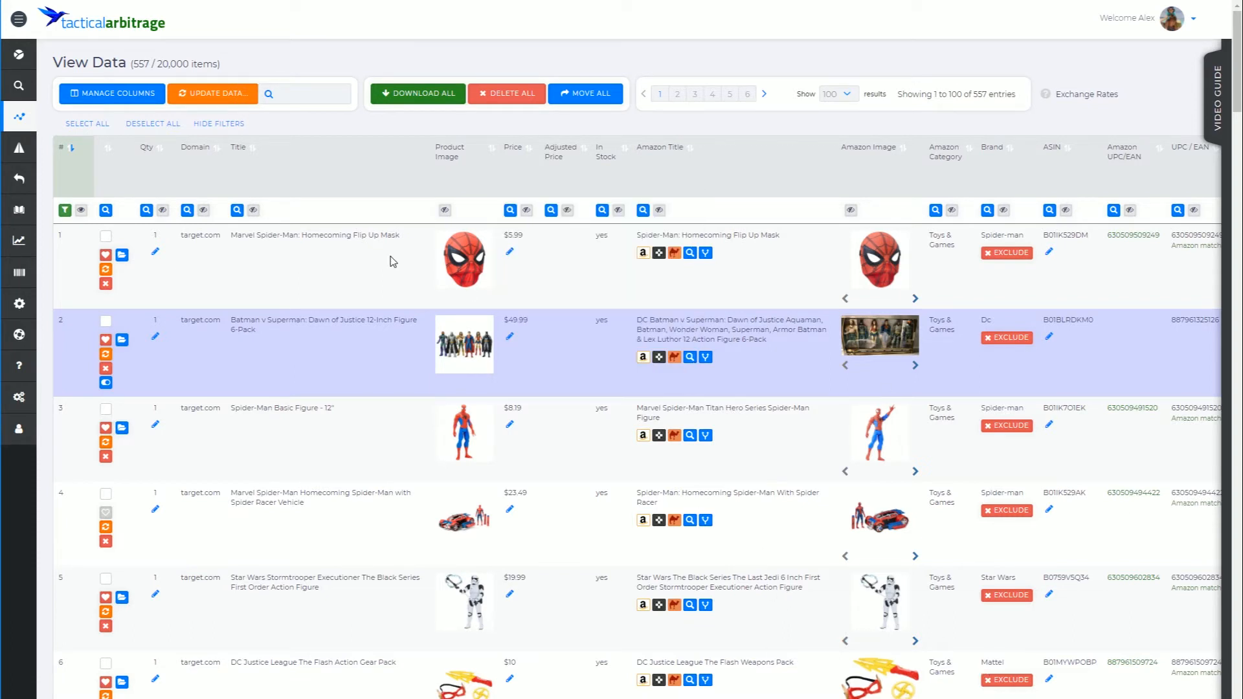
Toggle the filter row off and back on, and hide the Amazon Title, Seller Type and UPC / EAN columns
{"action": "left_click", "coordinate": [232, 125]}
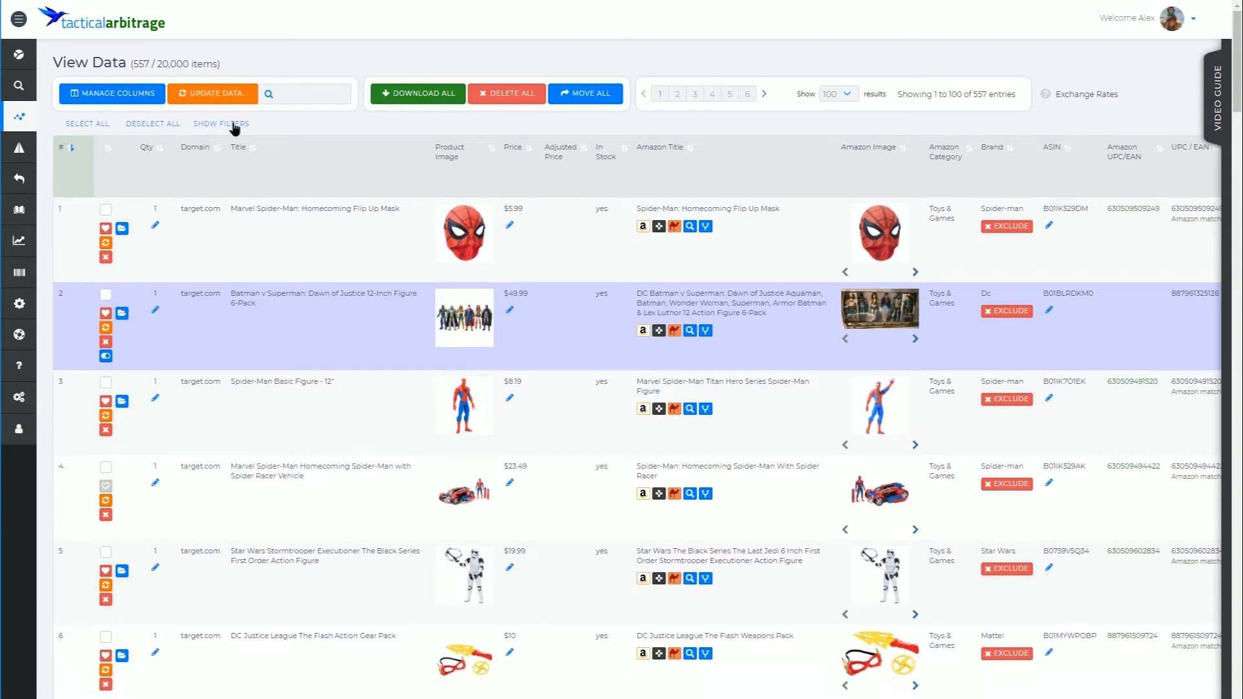
{"action": "left_click", "coordinate": [234, 125]}
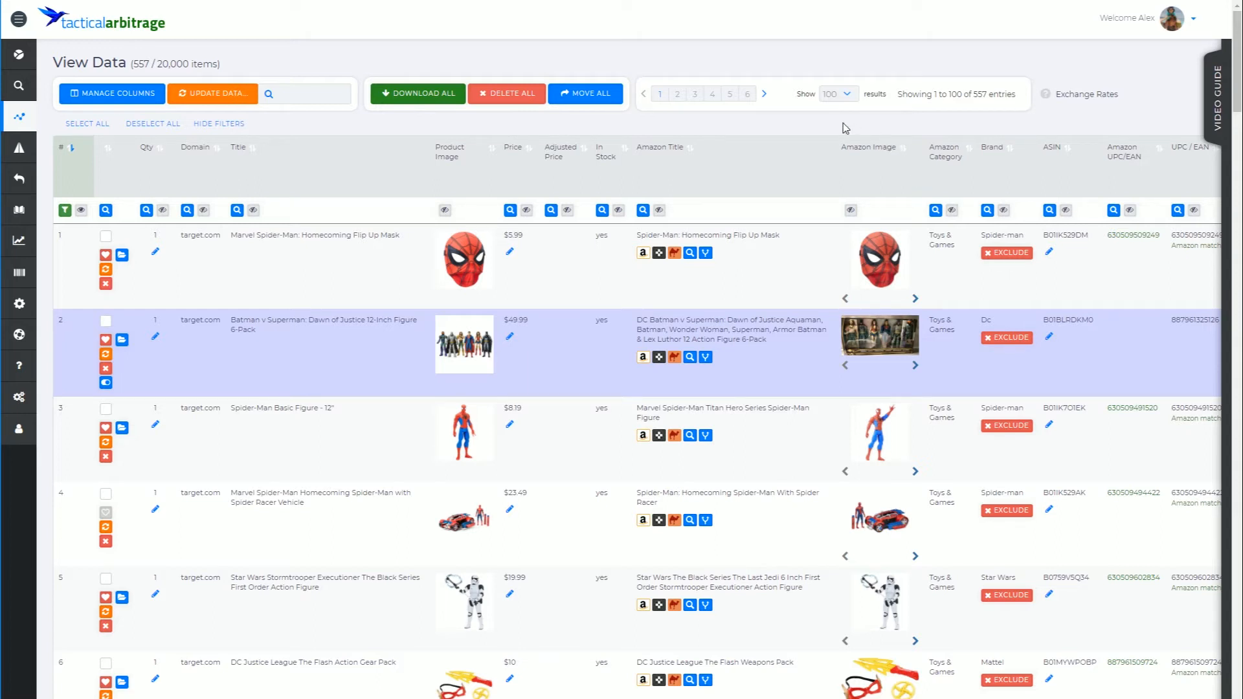
{"action": "left_click", "coordinate": [659, 212]}
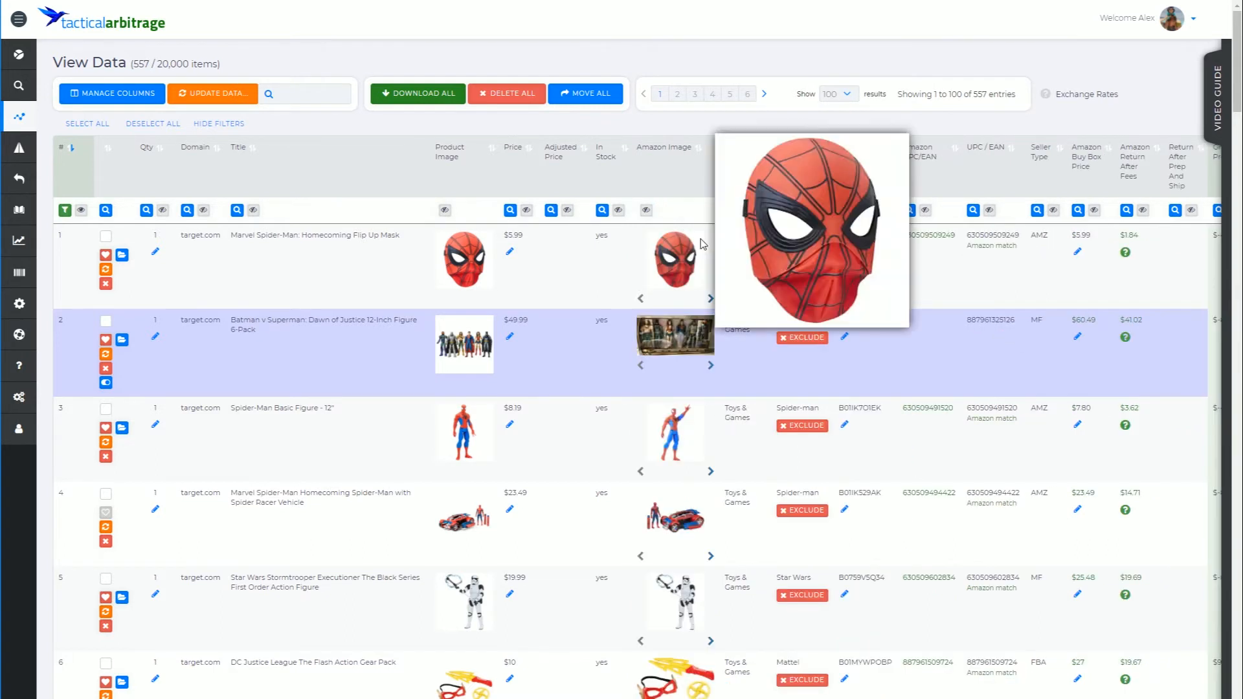
{"action": "left_click", "coordinate": [1054, 210]}
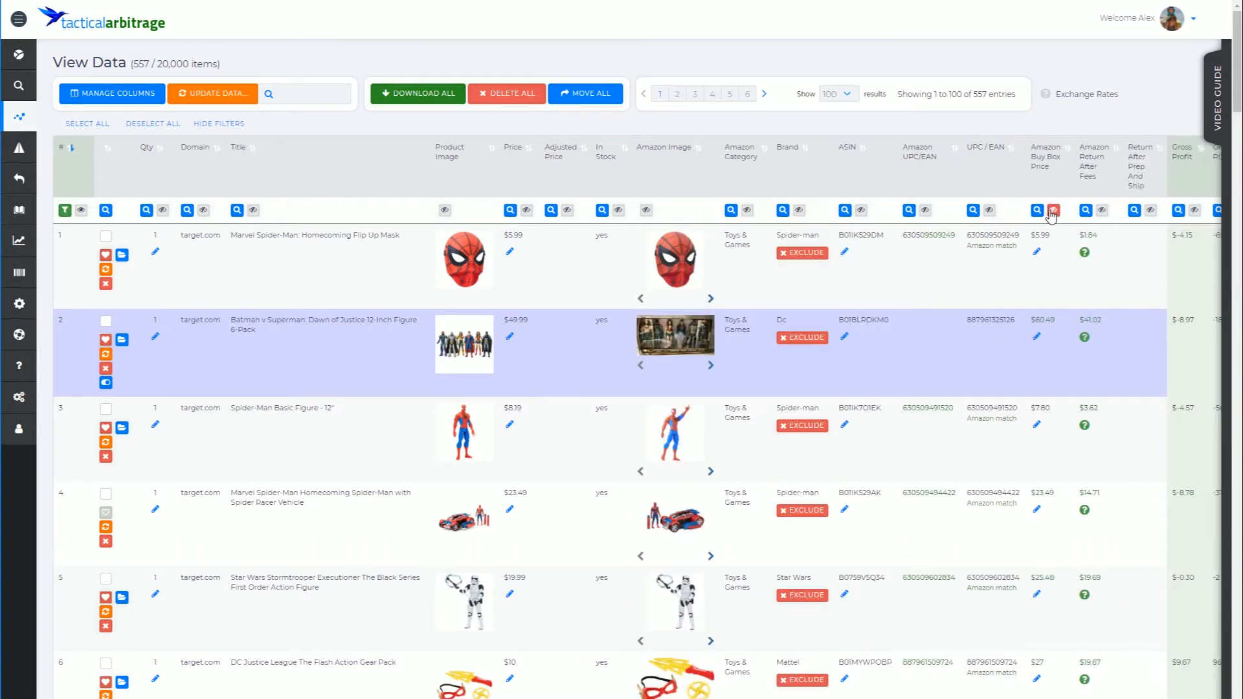
{"action": "left_click", "coordinate": [990, 211]}
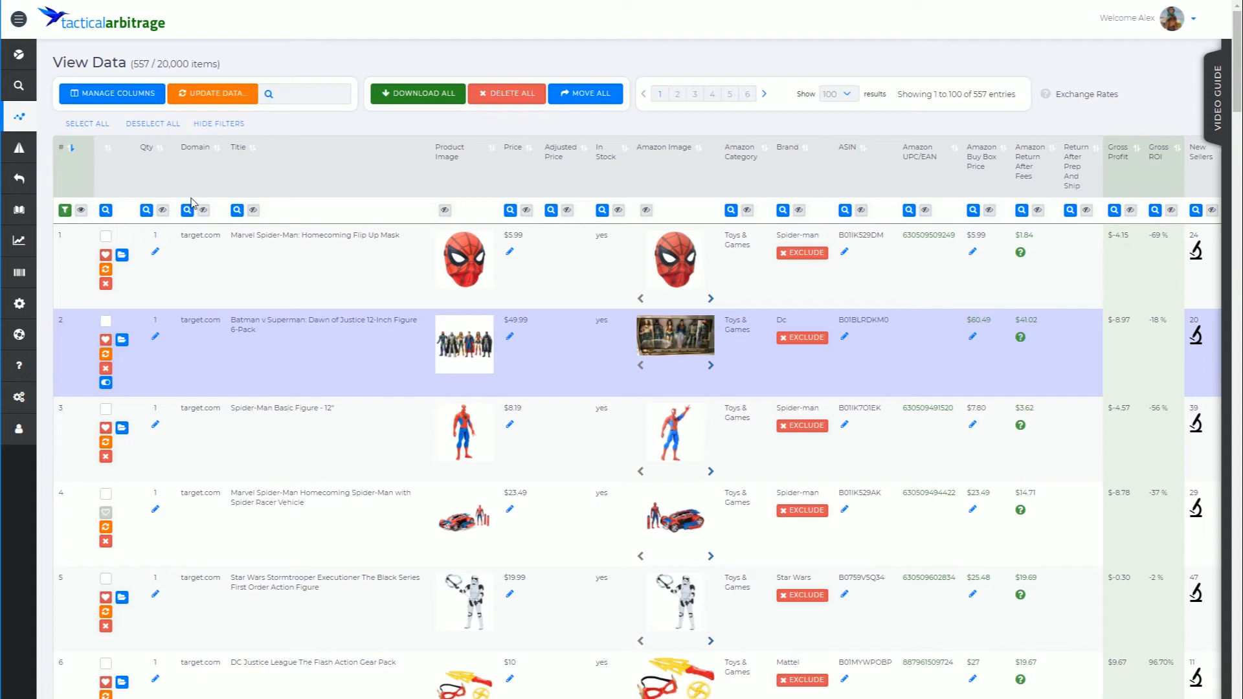
Filter the Title column by "Marvel" and look through the filtered products
{"action": "left_click", "coordinate": [237, 214]}
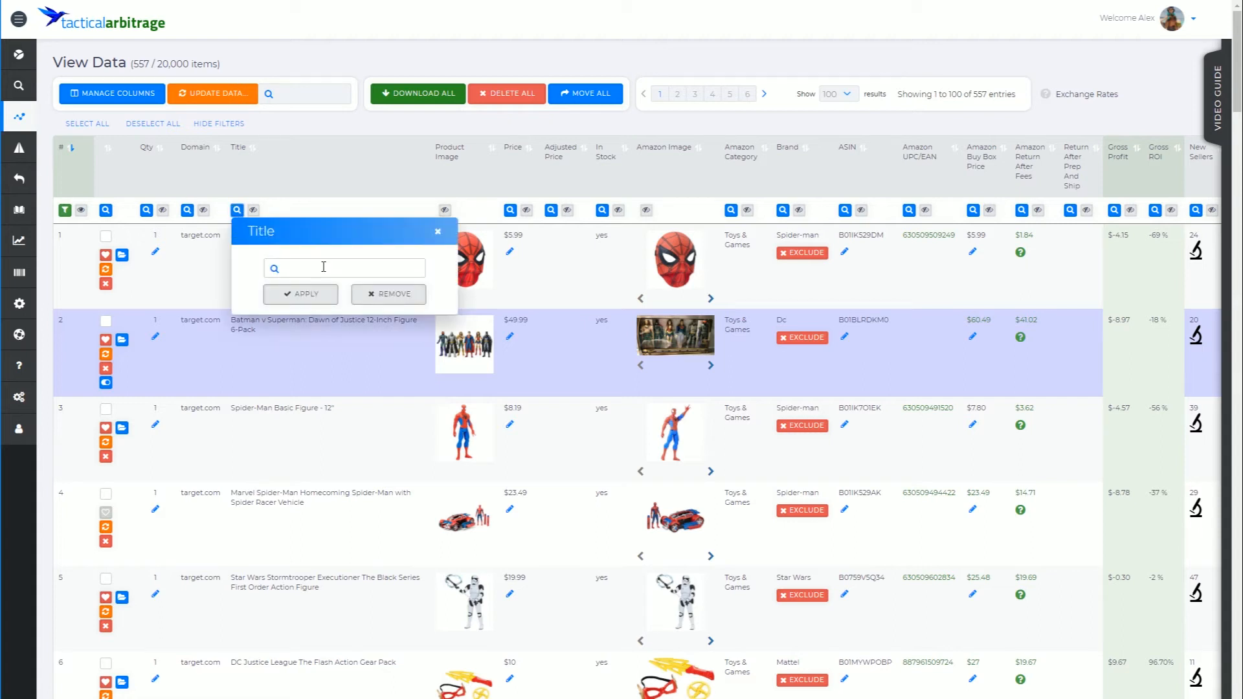
{"action": "type", "text": "Marvel"}
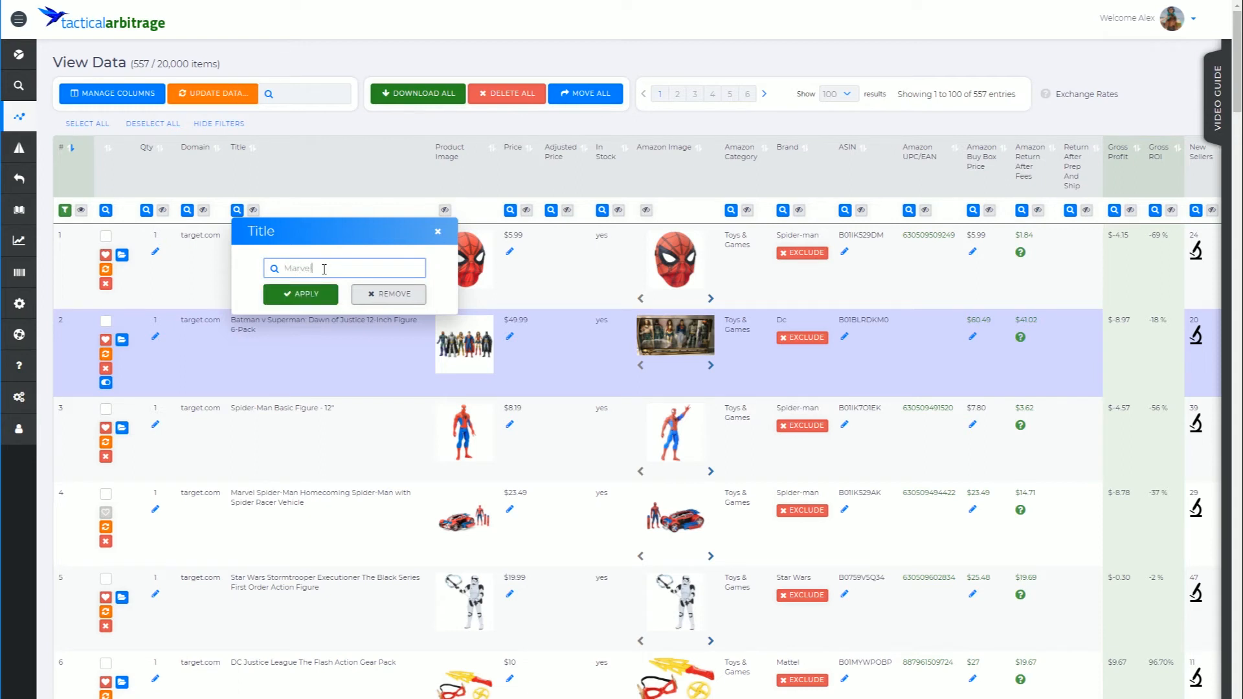
{"action": "left_click", "coordinate": [319, 293]}
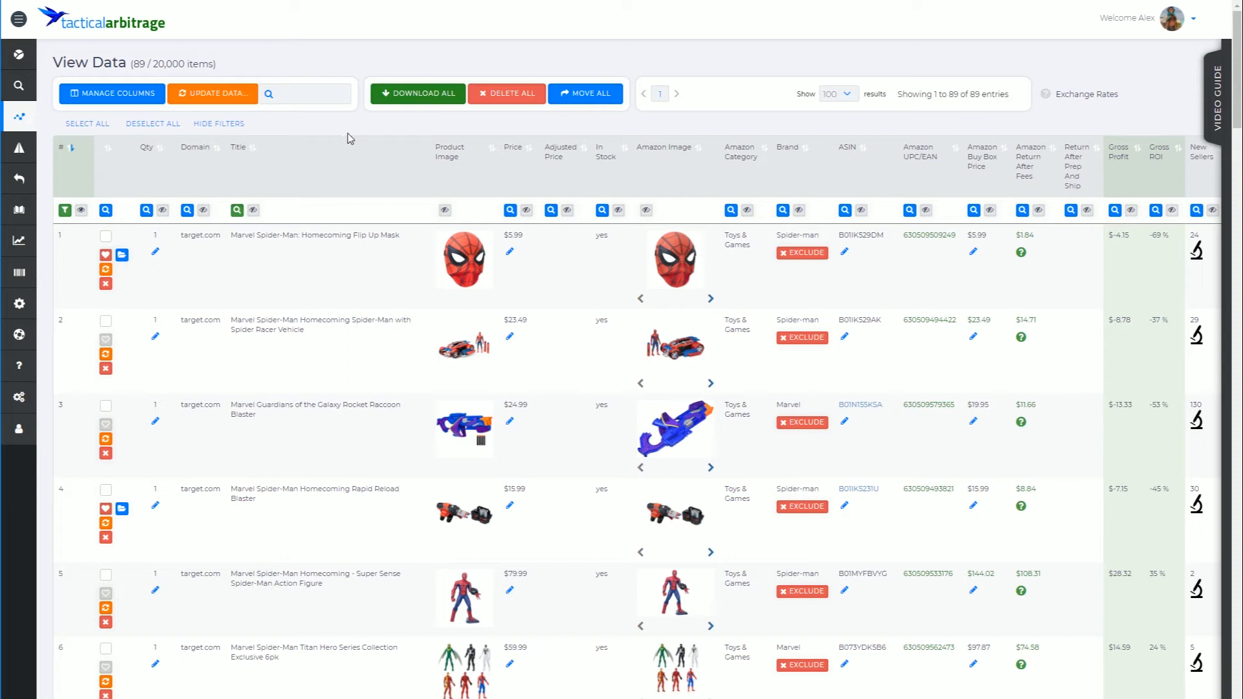
{"action": "scroll", "coordinate": [327, 194], "scroll_direction": "down", "scroll_amount": 7}
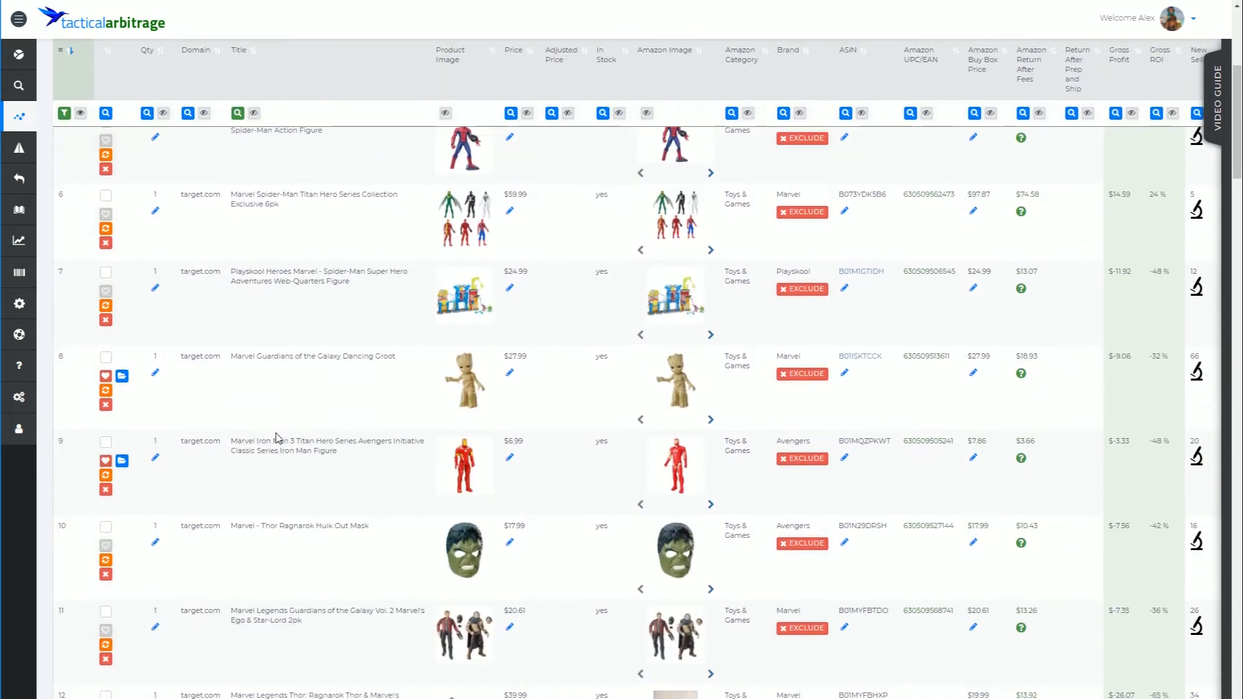
{"action": "scroll", "coordinate": [291, 589], "scroll_direction": "down", "scroll_amount": 12}
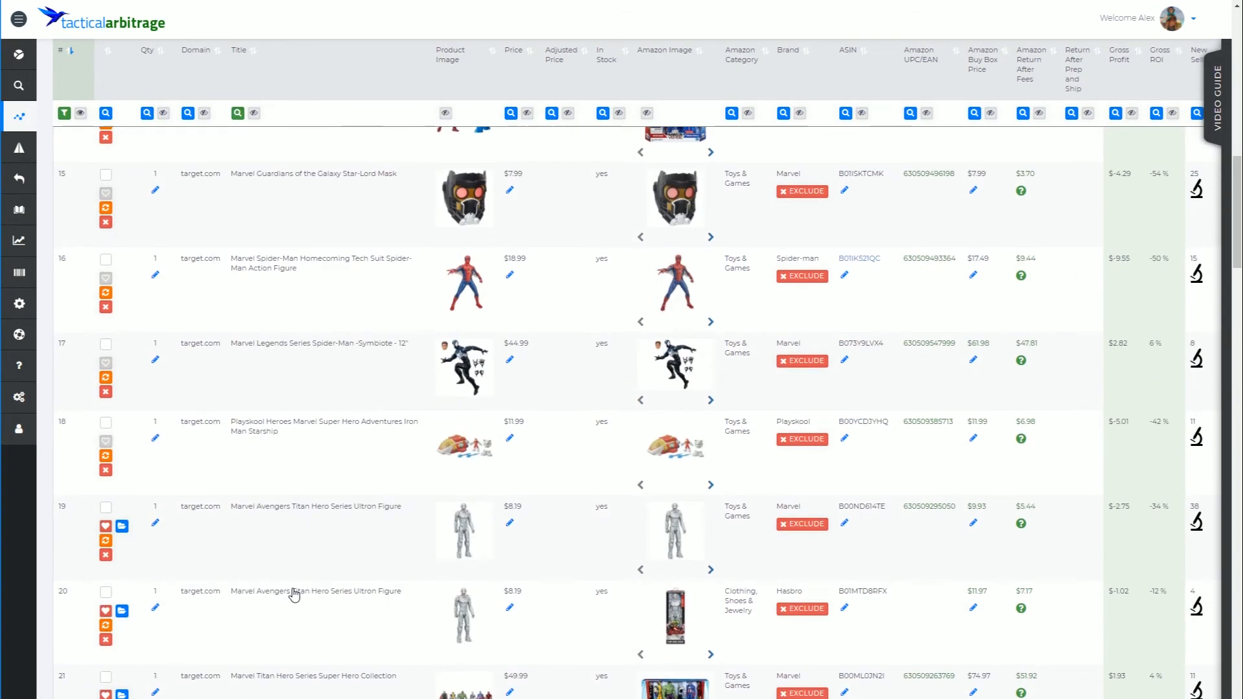
{"action": "scroll", "coordinate": [292, 592], "scroll_direction": "down", "scroll_amount": 6}
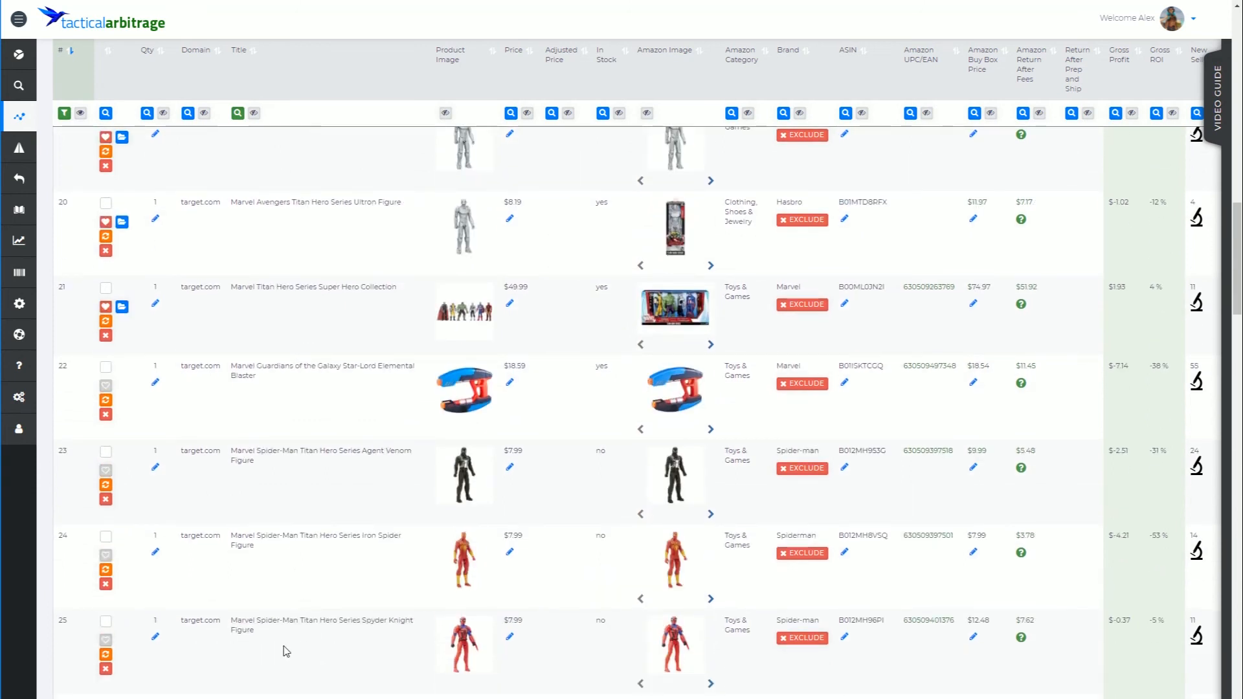
{"action": "scroll", "coordinate": [287, 651], "scroll_direction": "up", "scroll_amount": 20}
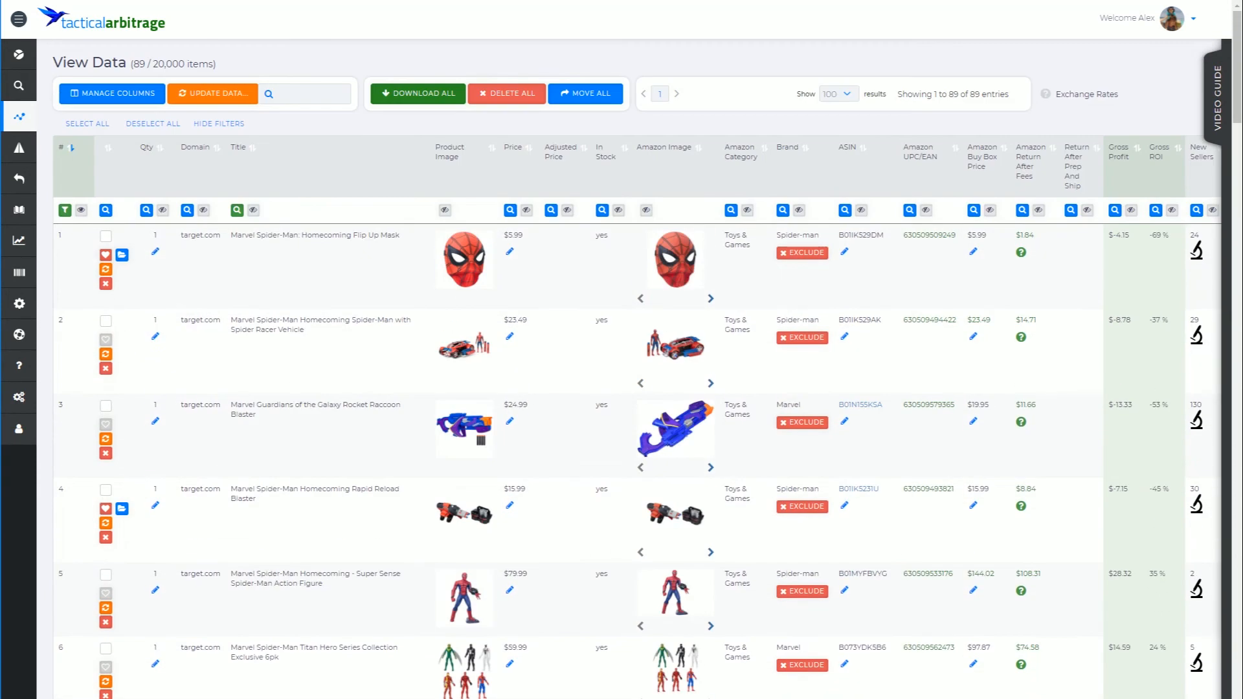
Remove the Title filter and apply it again with "Marvel"
{"action": "left_click", "coordinate": [239, 211]}
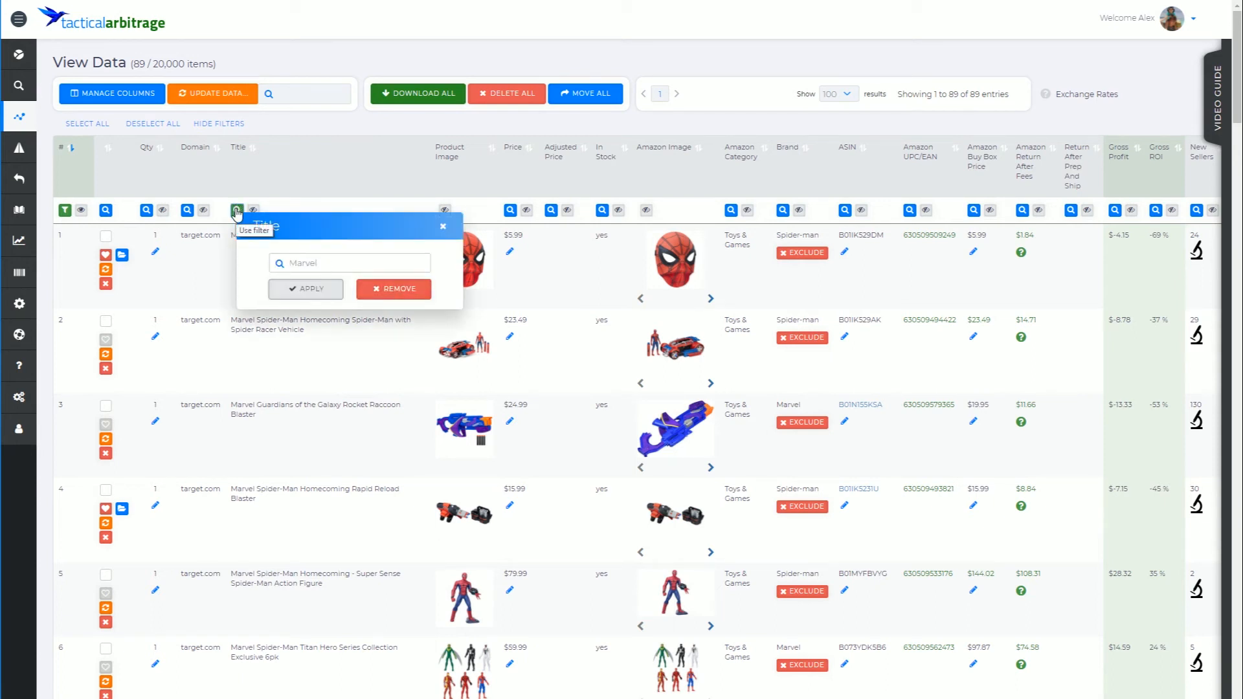
{"action": "left_click", "coordinate": [403, 291]}
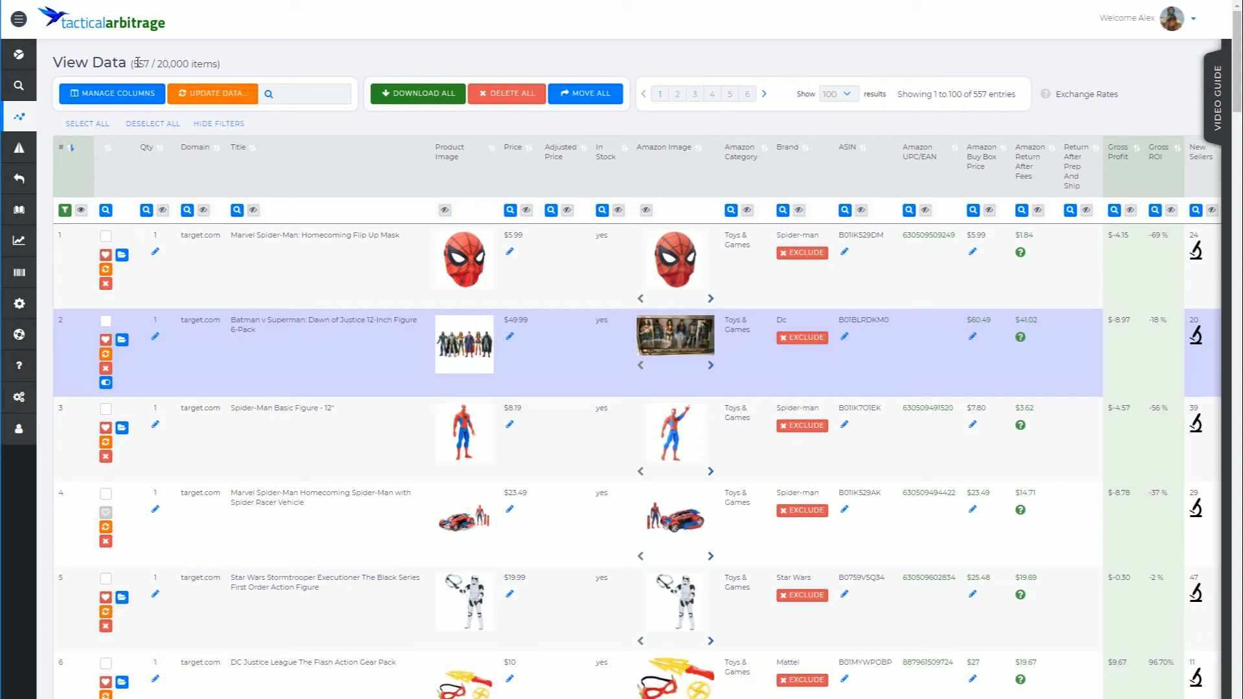
{"action": "left_click", "coordinate": [238, 211]}
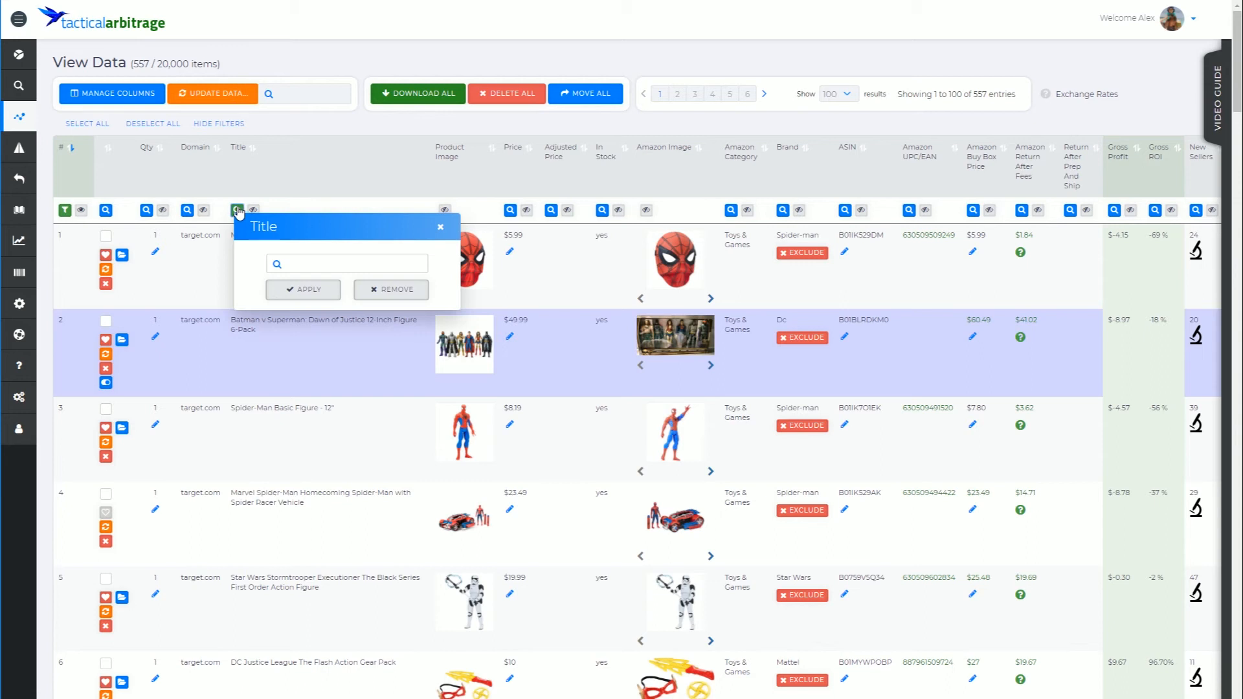
{"action": "left_click", "coordinate": [295, 265]}
{"action": "type", "text": "M"}
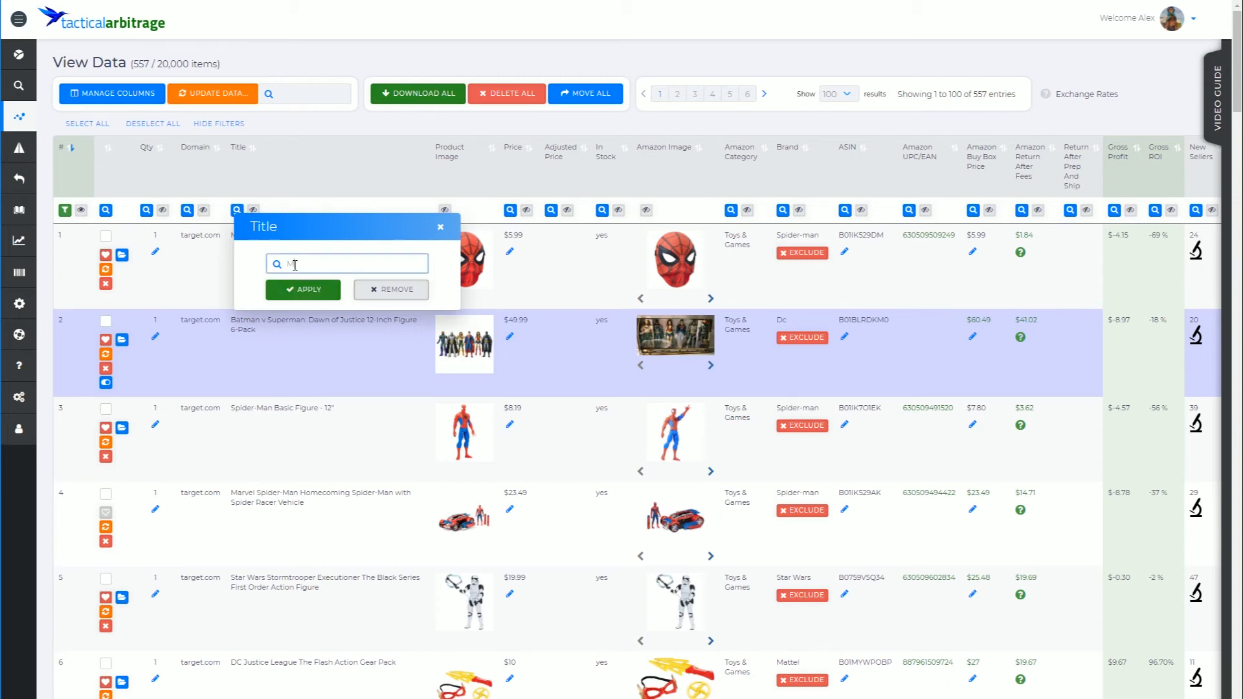
{"action": "type", "text": "arvewl"}
{"action": "left_click", "coordinate": [303, 289]}
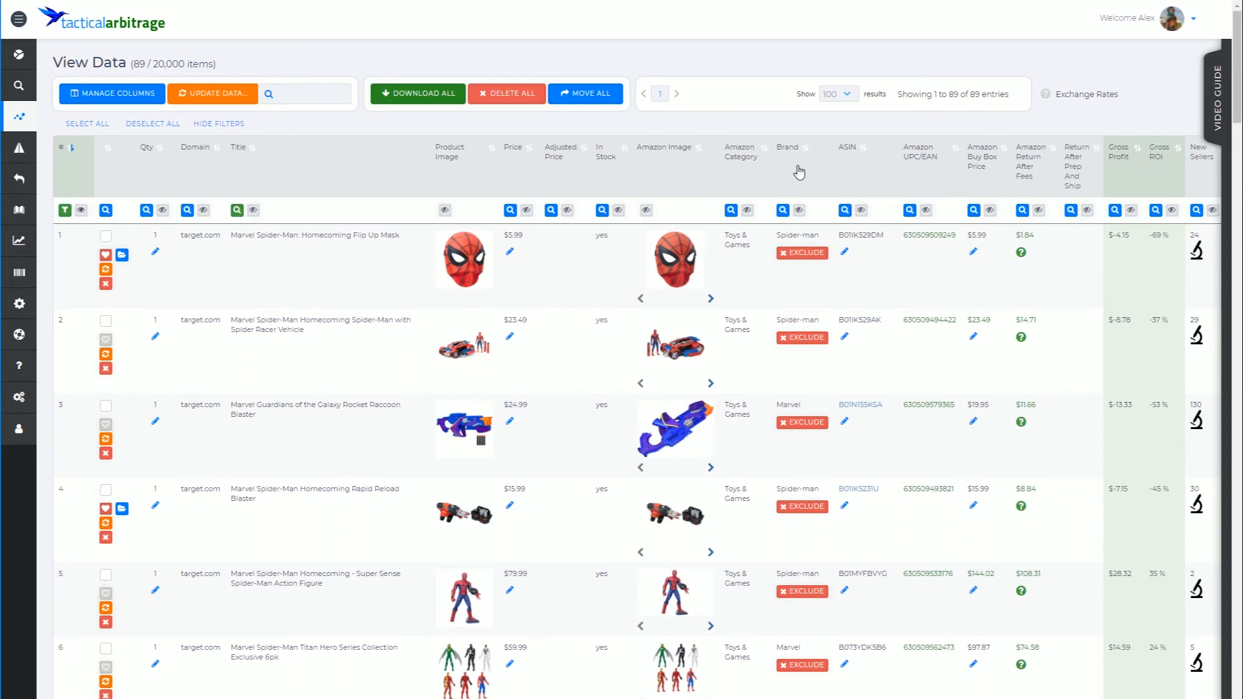
Filter the Brand column to Marvel only, deselecting Avengers, Hasbro, Marvel Legends Infinite Series, Playskool, Spider-man and Spiderman
{"action": "left_click", "coordinate": [783, 210]}
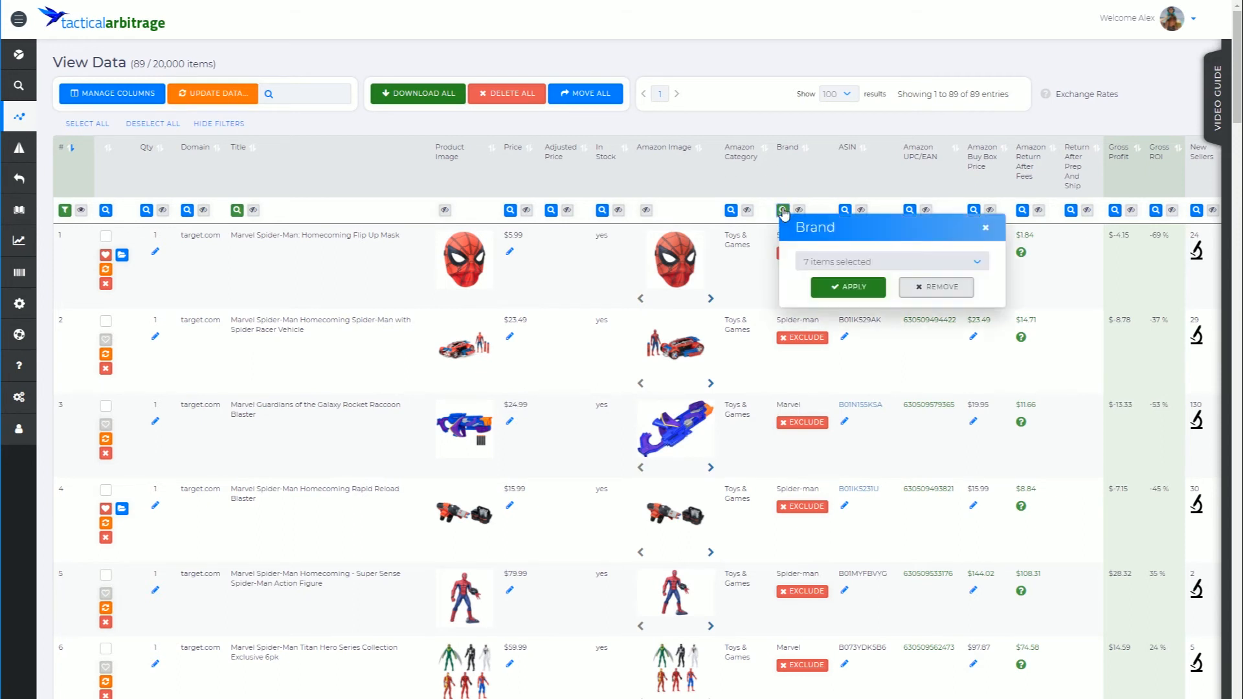
{"action": "left_click", "coordinate": [927, 270]}
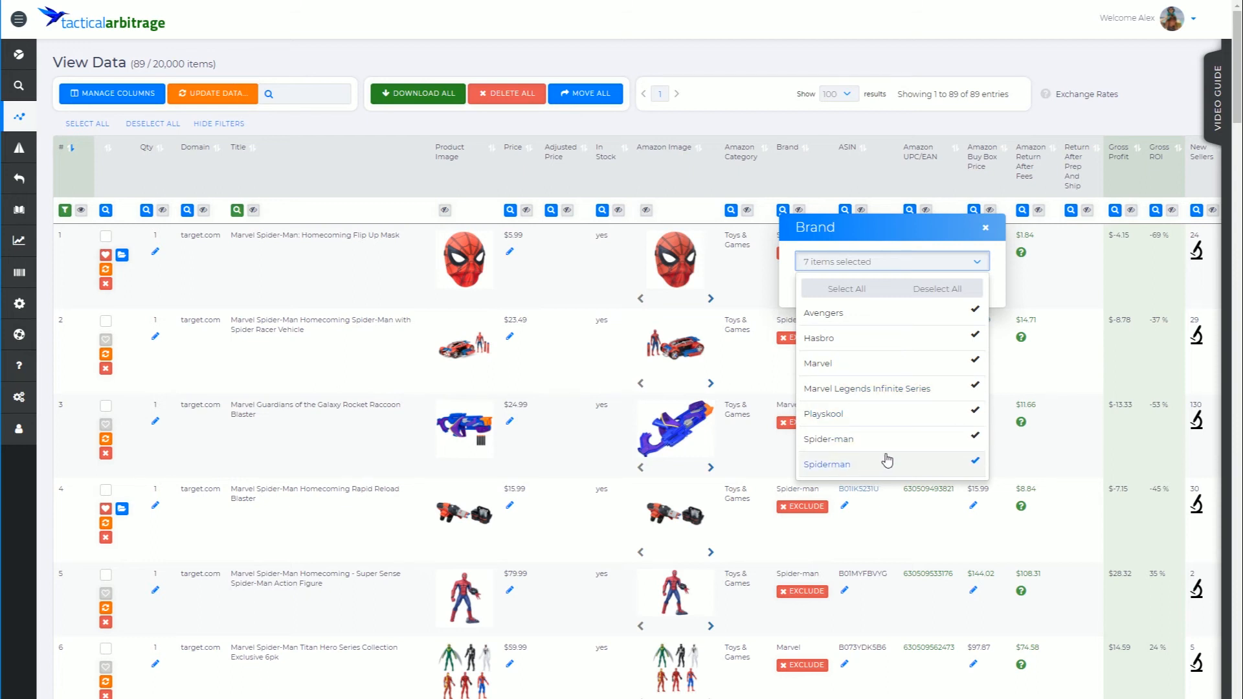
{"action": "left_click", "coordinate": [975, 464]}
{"action": "left_click", "coordinate": [976, 435]}
{"action": "left_click", "coordinate": [976, 415]}
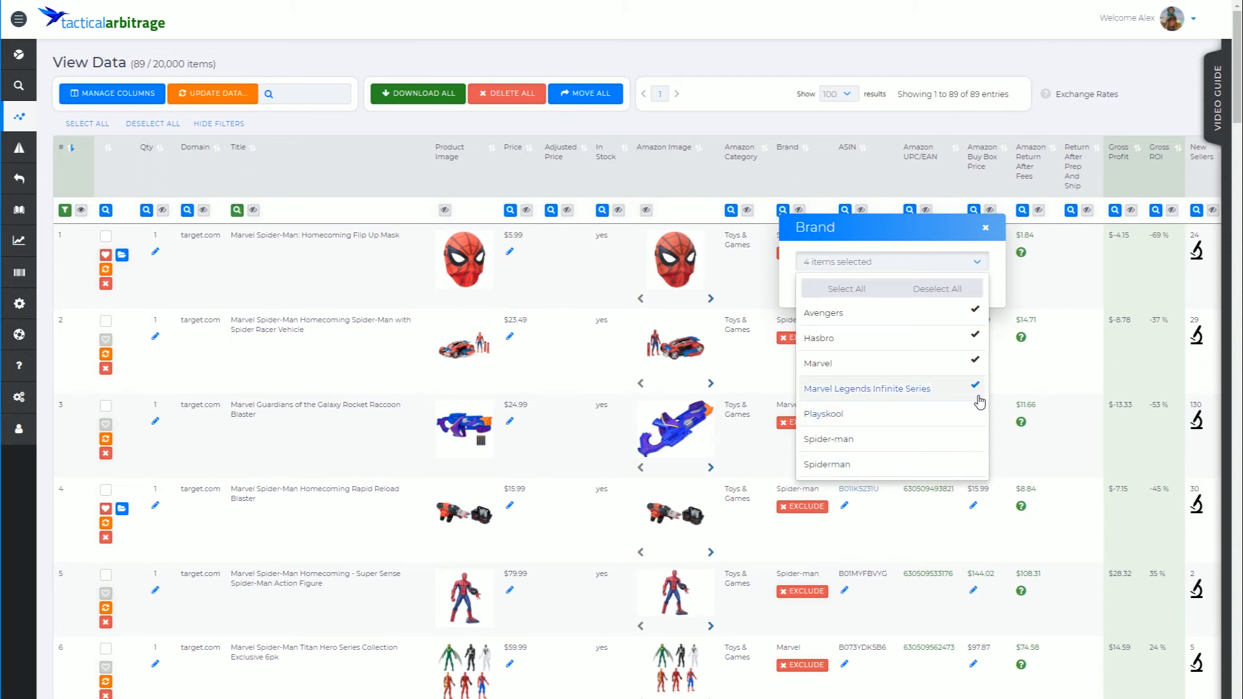
{"action": "left_click", "coordinate": [978, 397]}
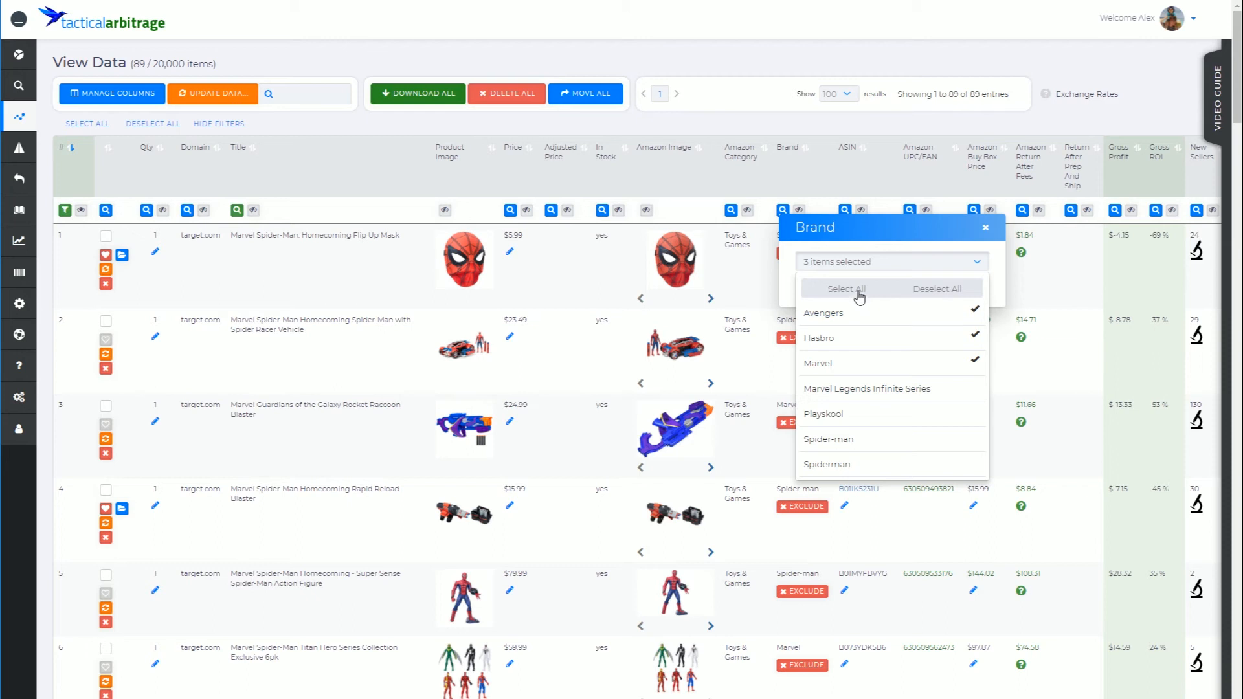
{"action": "left_click", "coordinate": [976, 312]}
{"action": "left_click", "coordinate": [975, 336]}
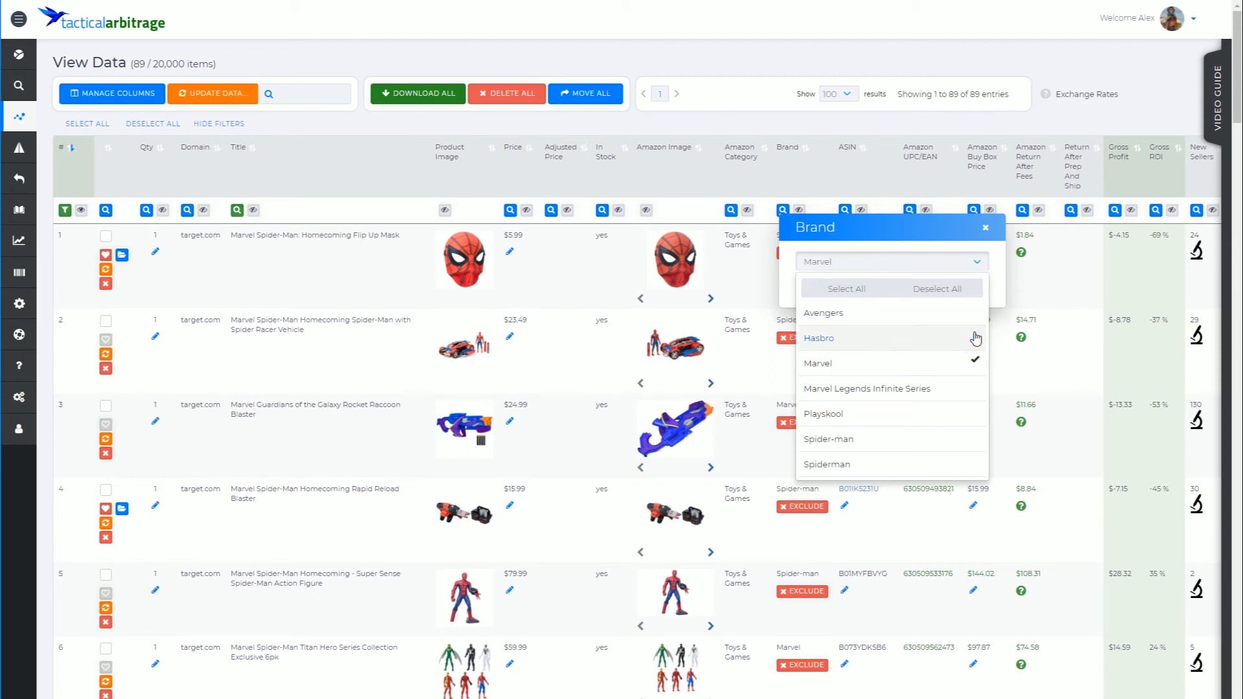
{"action": "left_click", "coordinate": [994, 303]}
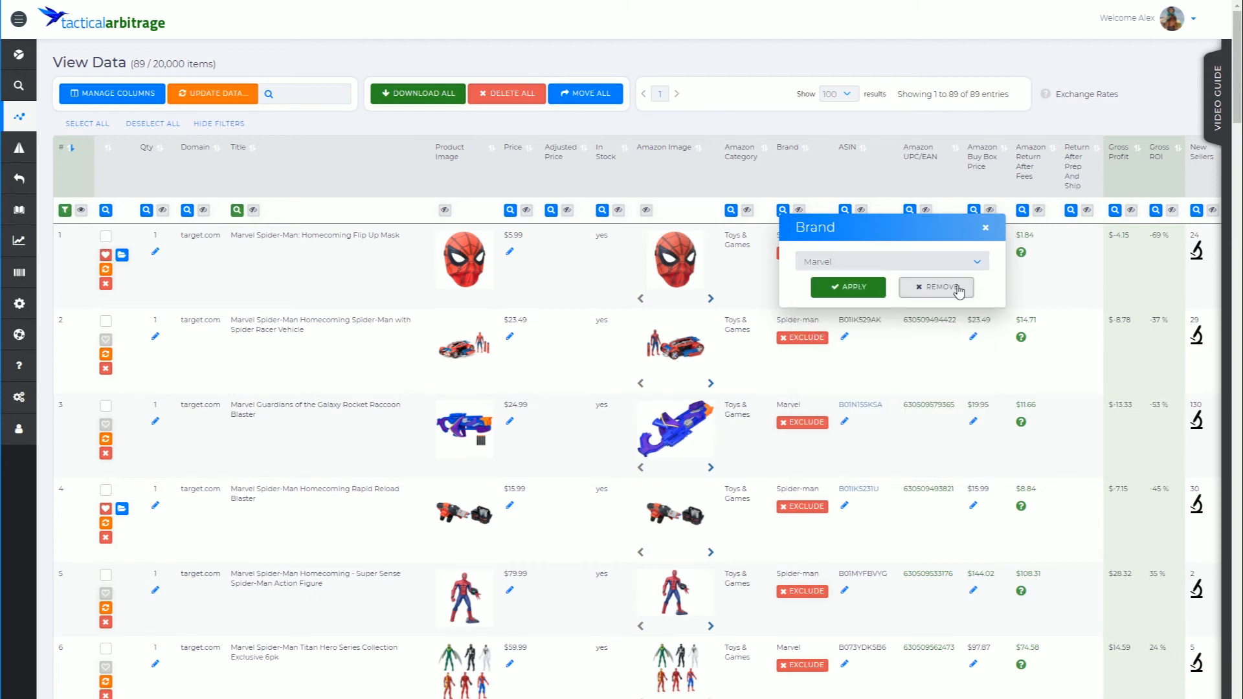
{"action": "left_click", "coordinate": [849, 287]}
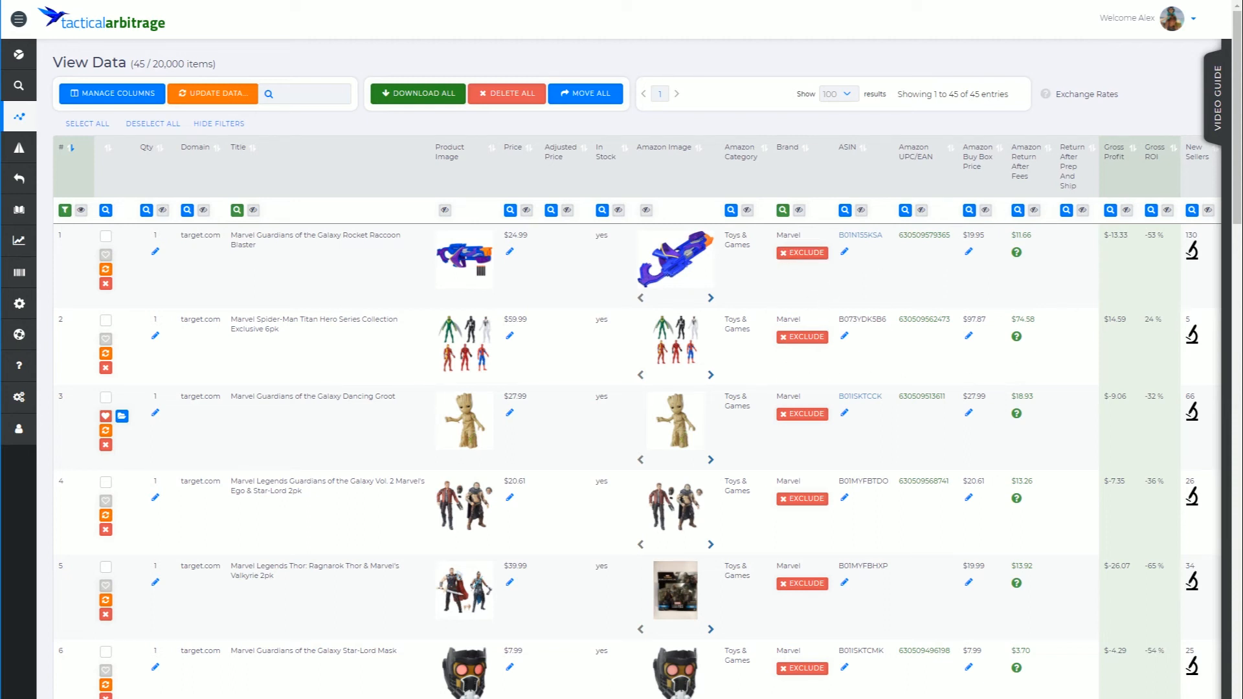
Filter the Gross ROI column to a range of 1 to 200+
{"action": "scroll", "coordinate": [627, 453], "scroll_direction": "right", "scroll_amount": 4}
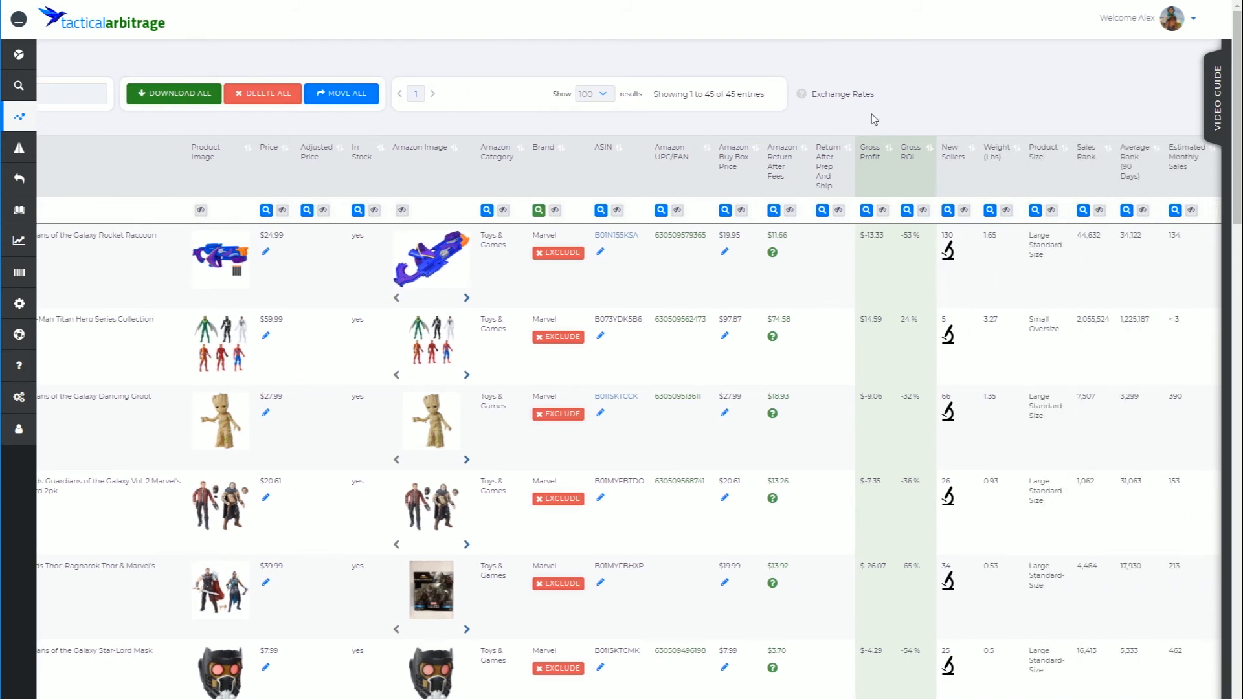
{"action": "left_click", "coordinate": [907, 212]}
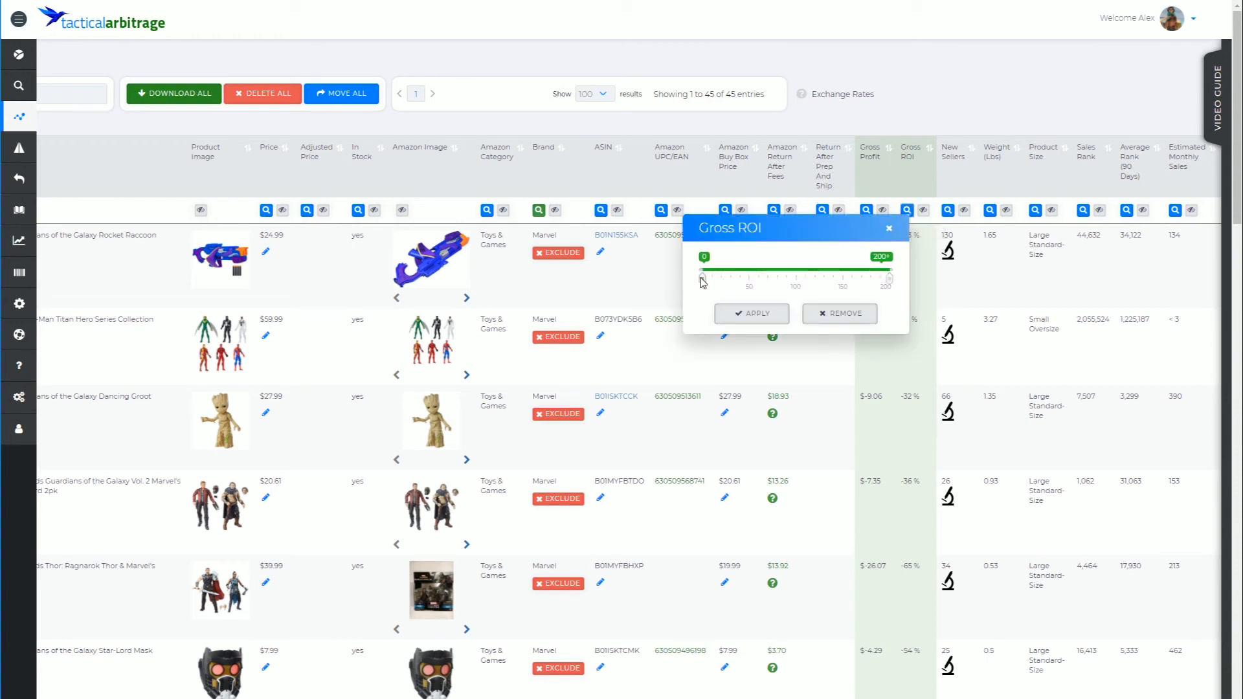
{"action": "left_click_drag", "start_coordinate": [704, 280], "coordinate": [705, 283]}
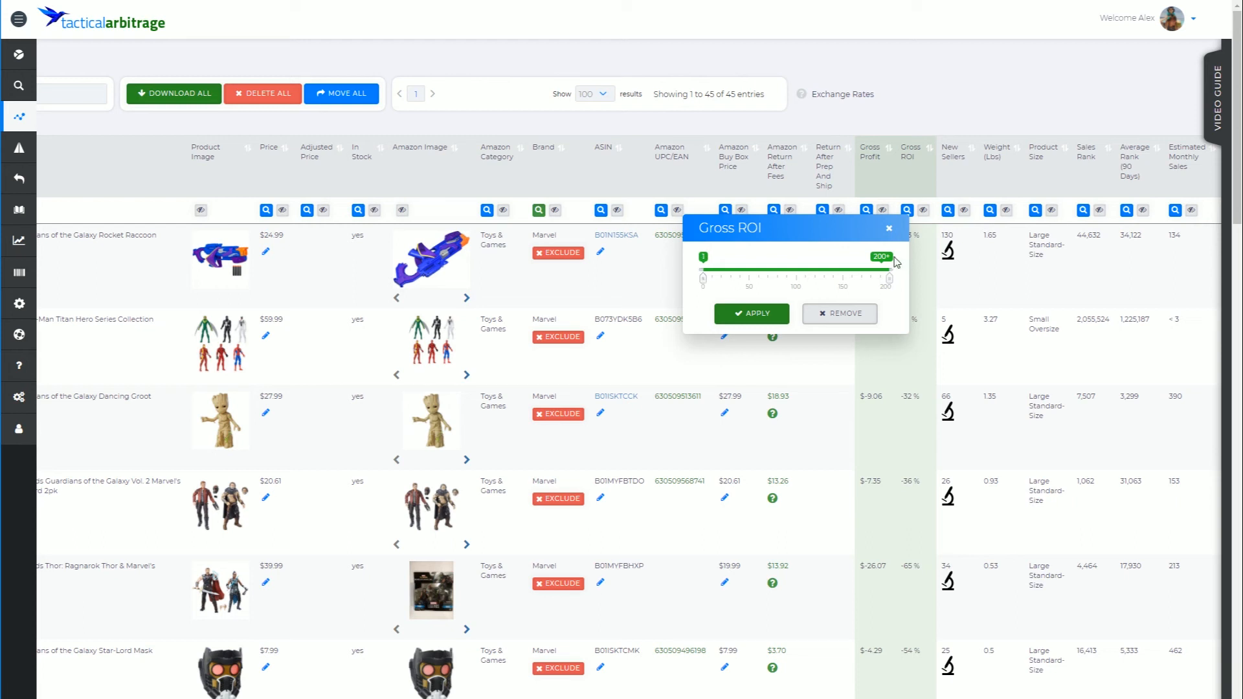
{"action": "left_click", "coordinate": [762, 317]}
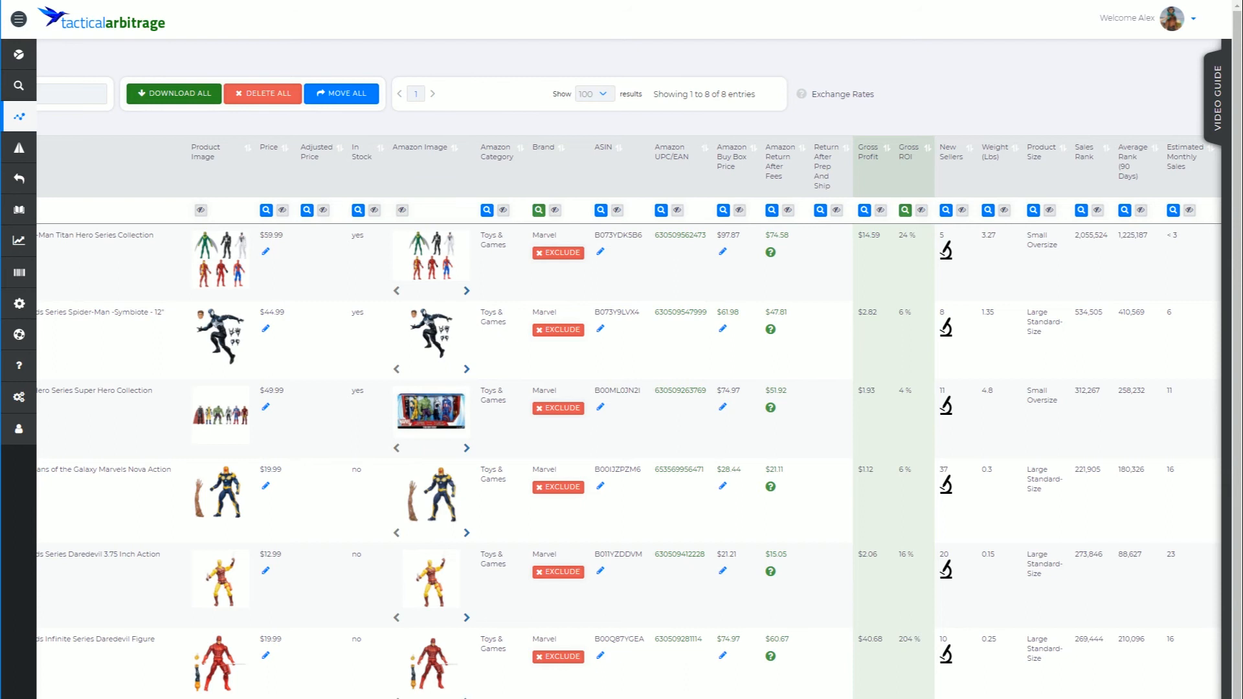
Filter the Sales Rank column to values from 1 to 350000
{"action": "scroll", "coordinate": [628, 388], "scroll_direction": "left", "scroll_amount": 2}
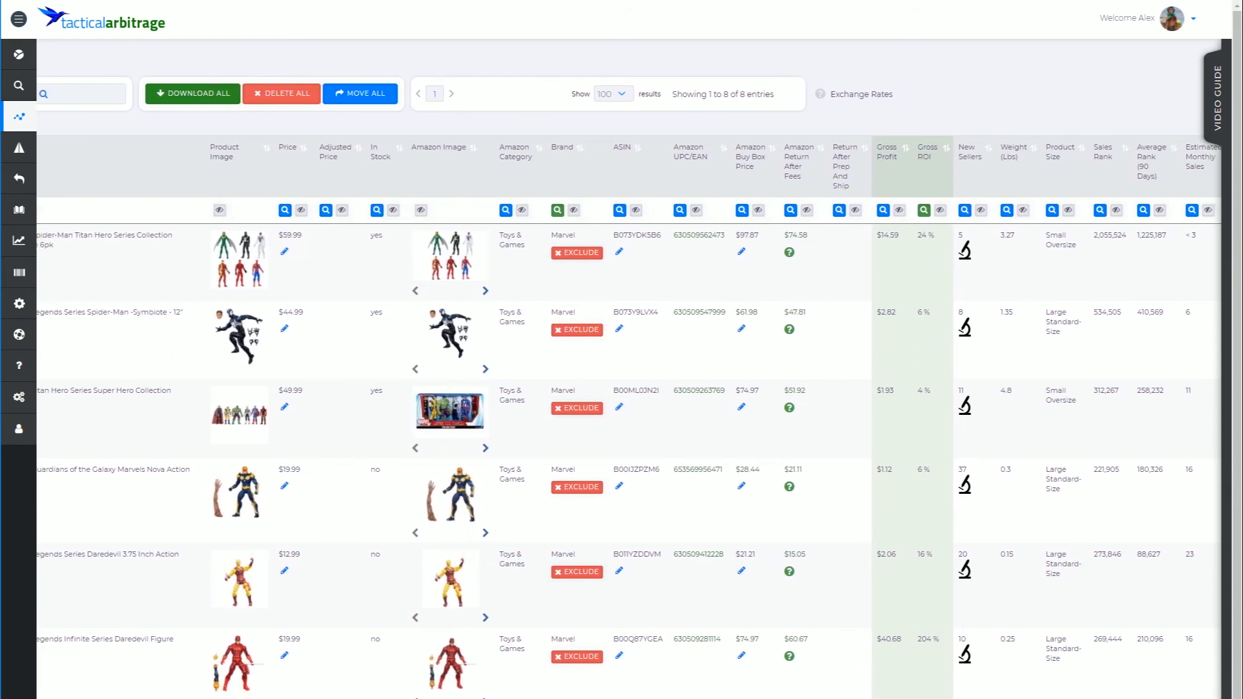
{"action": "scroll", "coordinate": [625, 389], "scroll_direction": "right", "scroll_amount": 3}
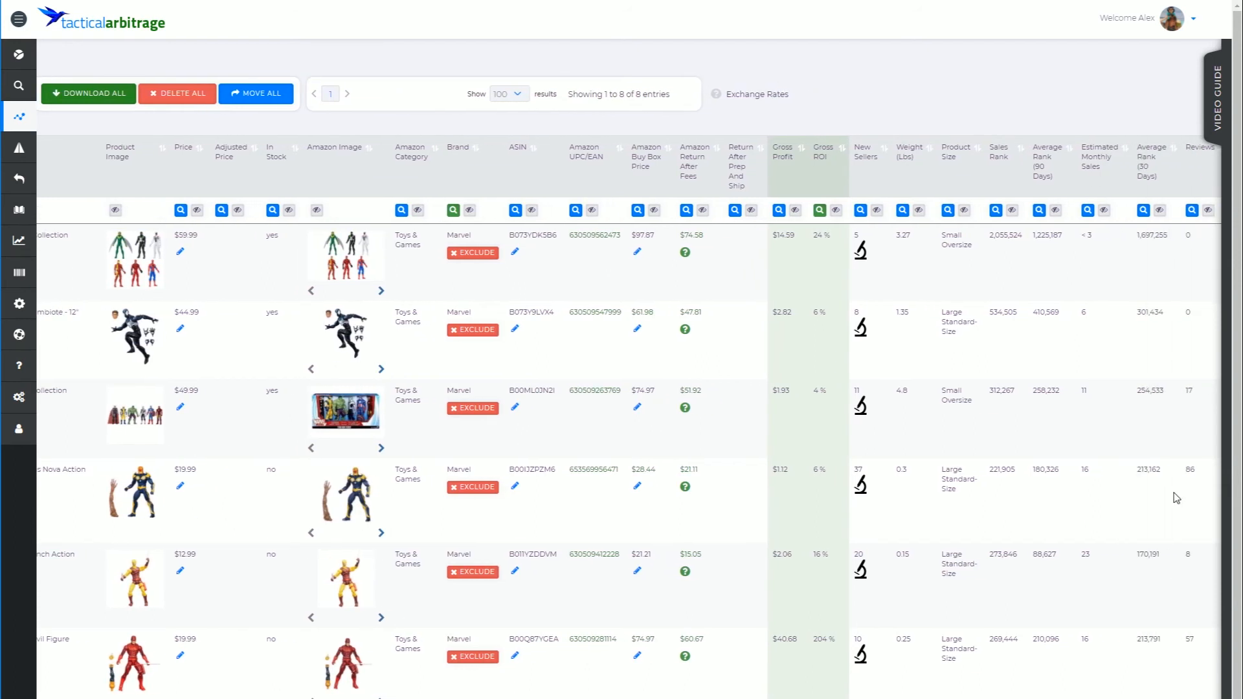
{"action": "left_click", "coordinate": [996, 212]}
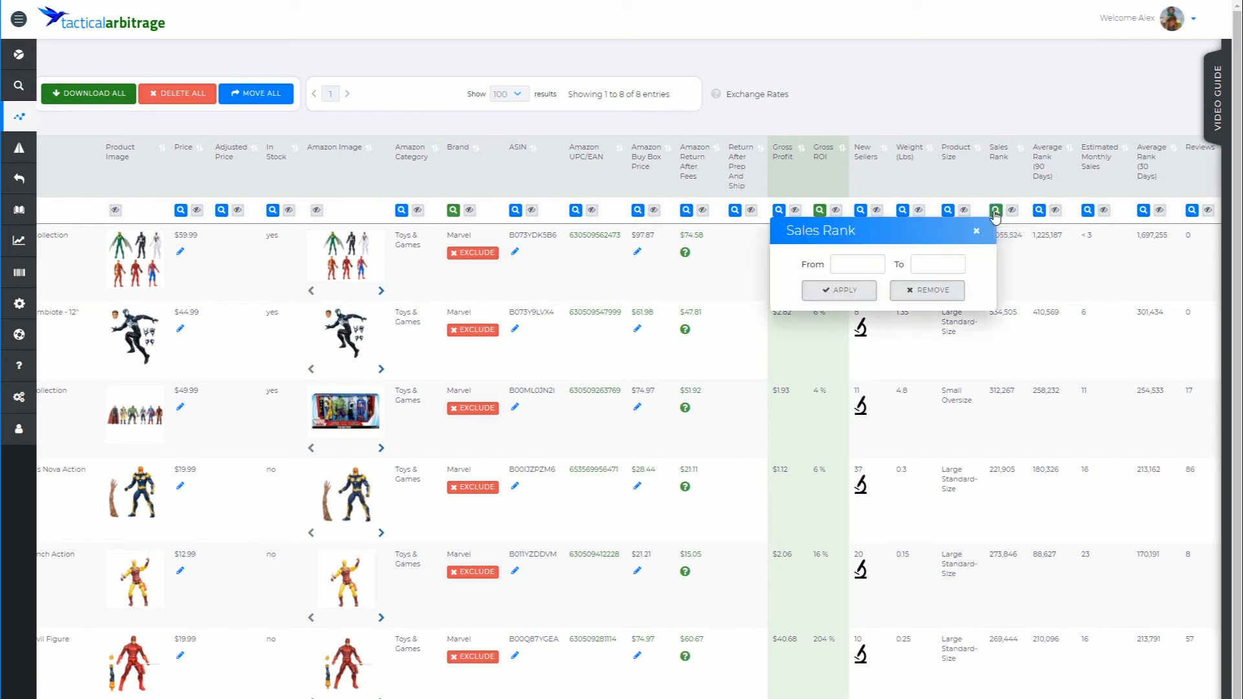
{"action": "left_click", "coordinate": [865, 263]}
{"action": "type", "text": "1"}
{"action": "key", "text": "Tab"}
{"action": "type", "text": "350000"}
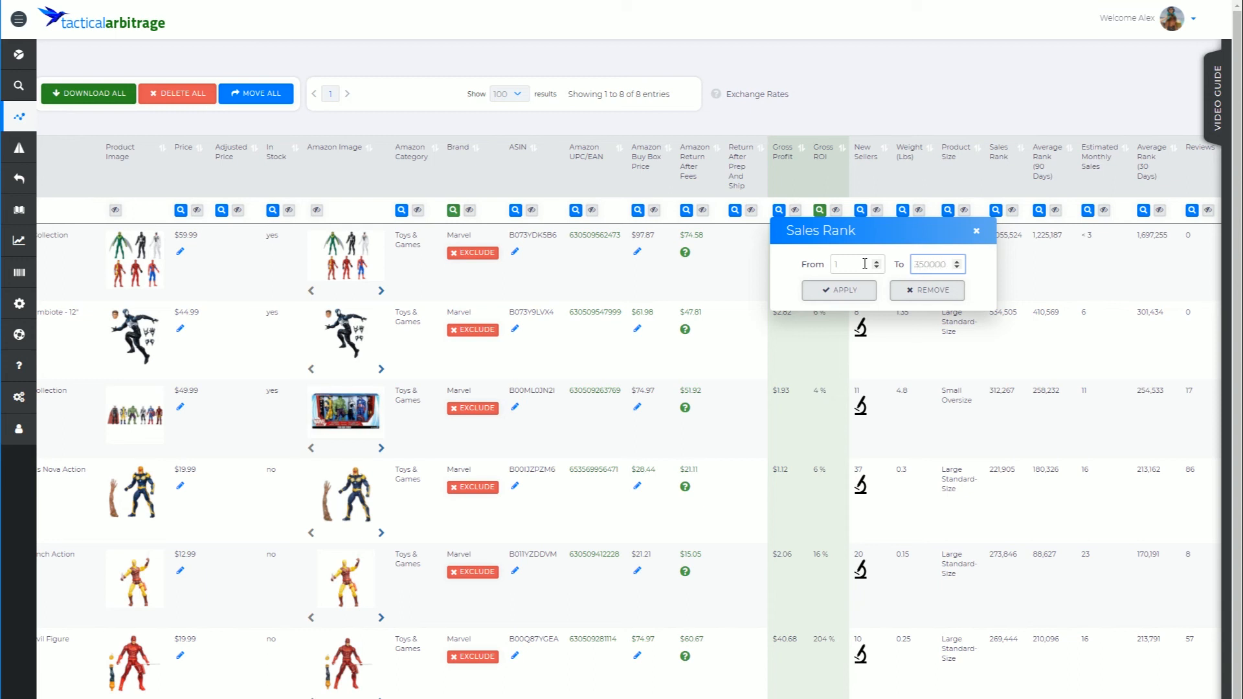
{"action": "left_click", "coordinate": [858, 290]}
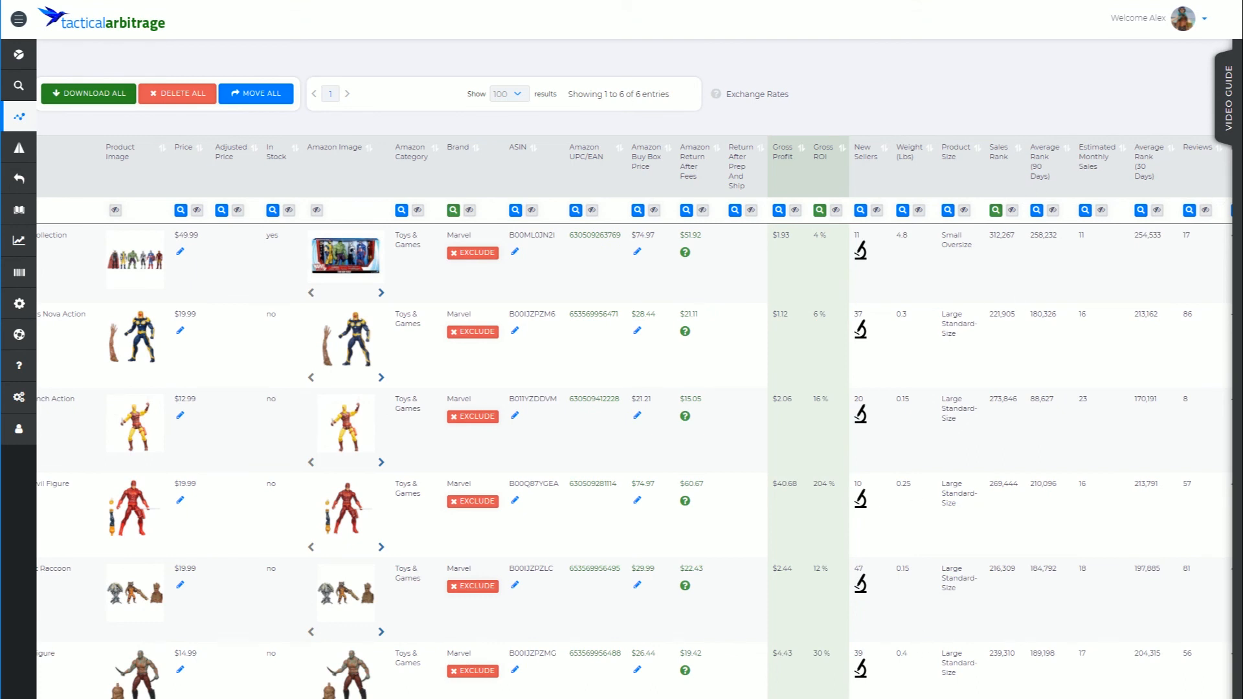
Clear all column filters at once, restore every hidden column and check the table across its full width
{"action": "scroll", "coordinate": [635, 388], "scroll_direction": "left", "scroll_amount": 5}
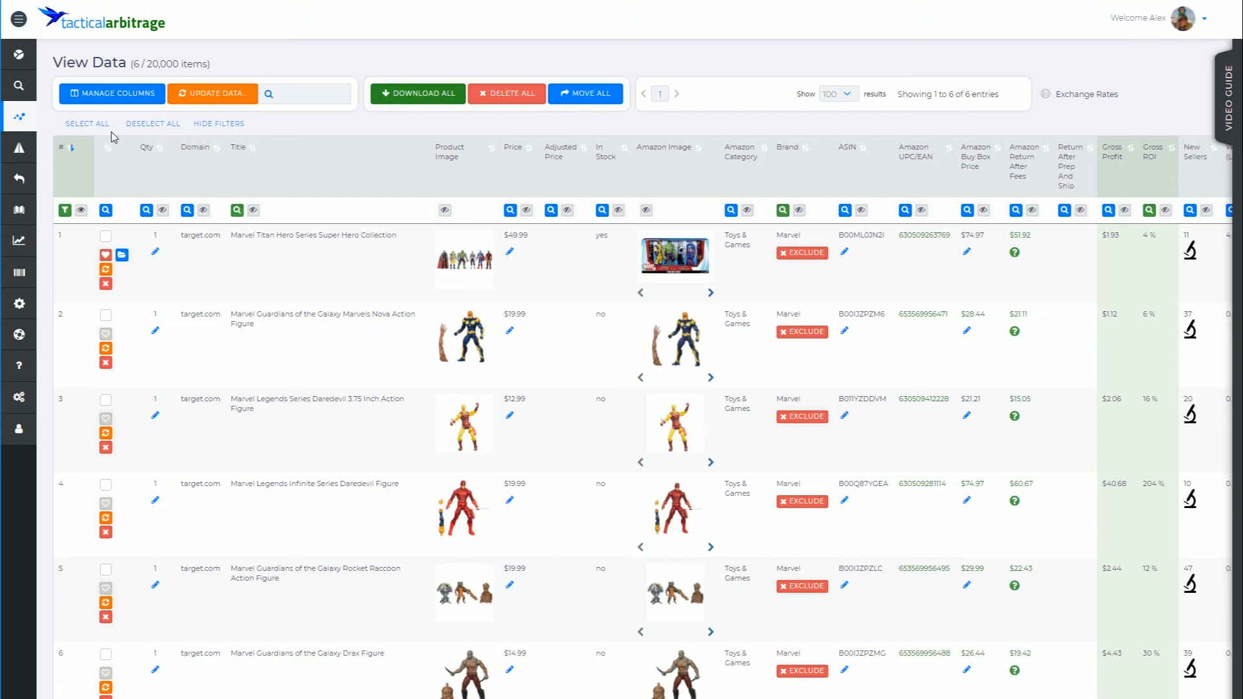
{"action": "left_click", "coordinate": [65, 213]}
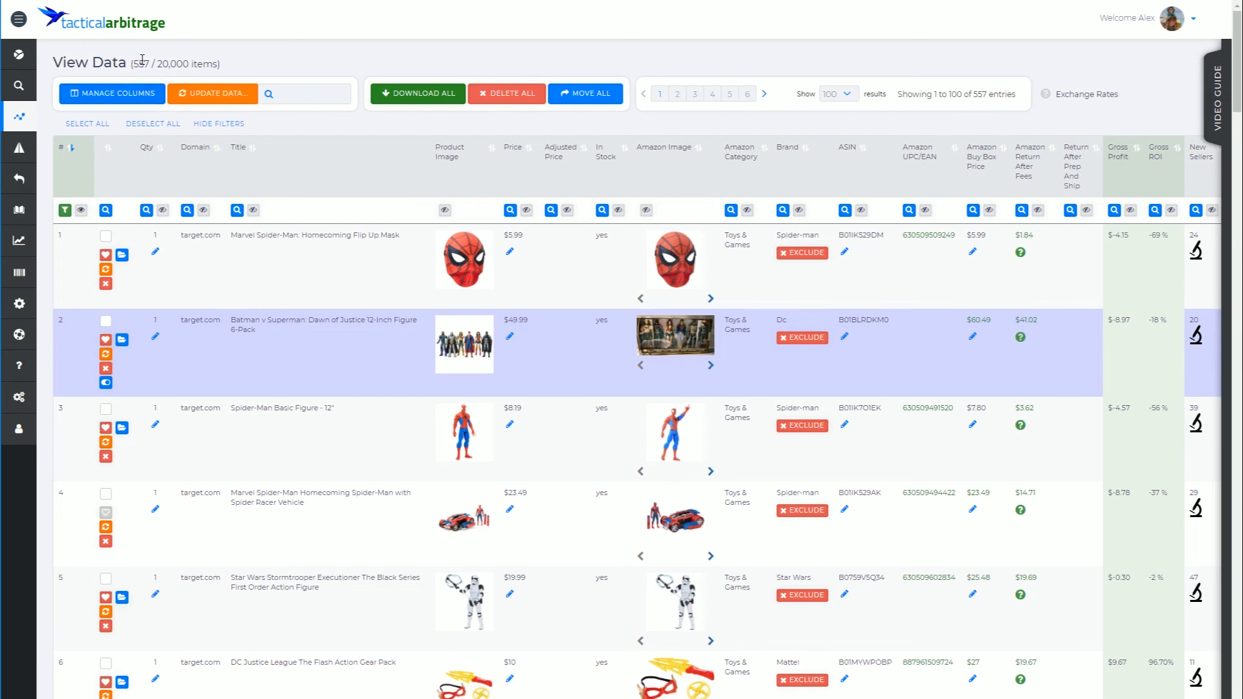
{"action": "left_click", "coordinate": [80, 212]}
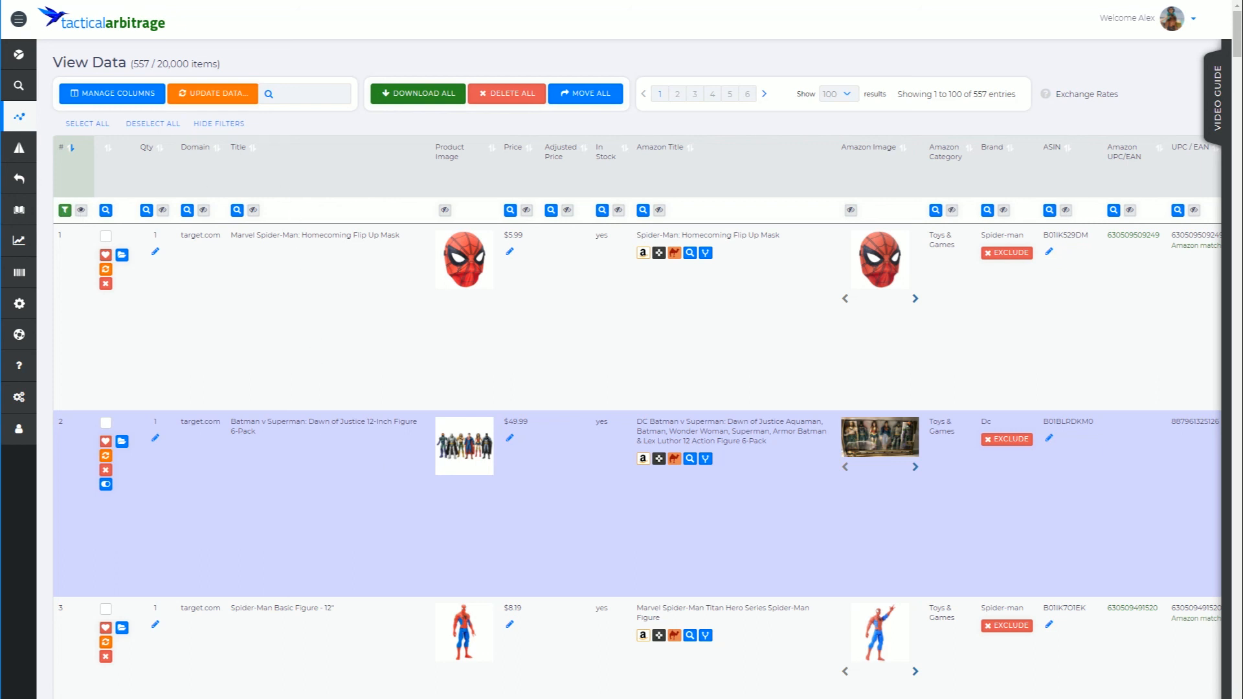
{"action": "scroll", "coordinate": [891, 578], "scroll_direction": "right", "scroll_amount": 15}
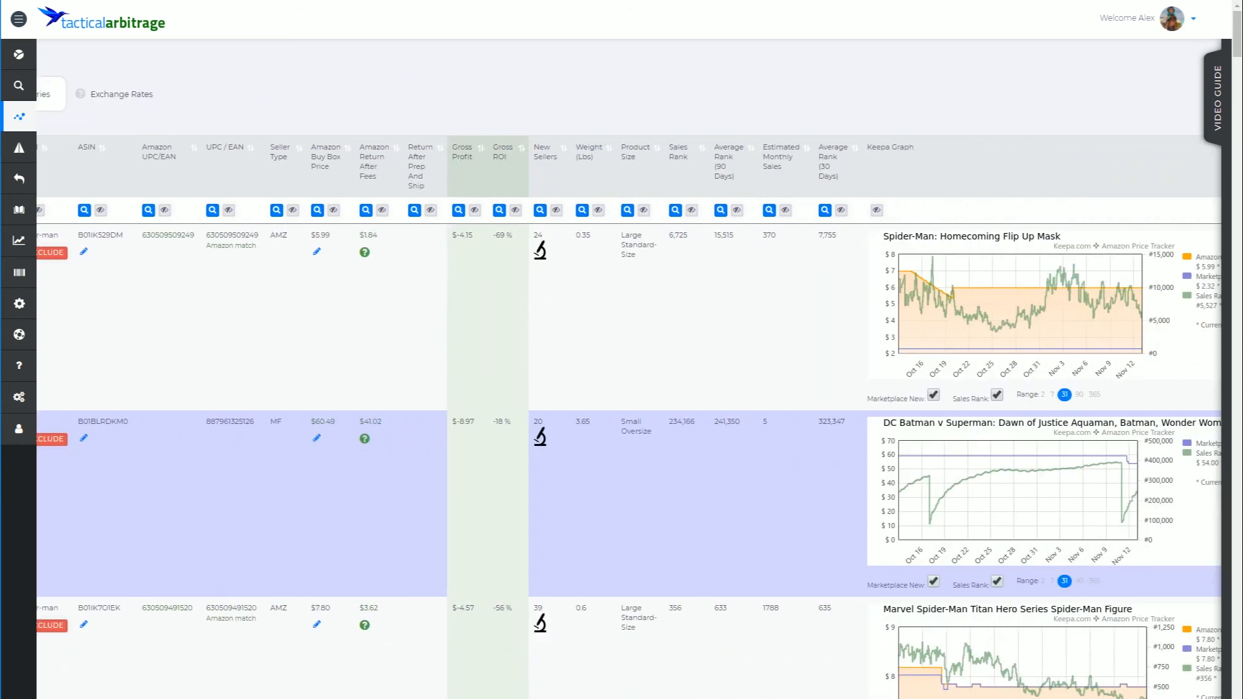
{"action": "scroll", "coordinate": [891, 578], "scroll_direction": "left", "scroll_amount": 15}
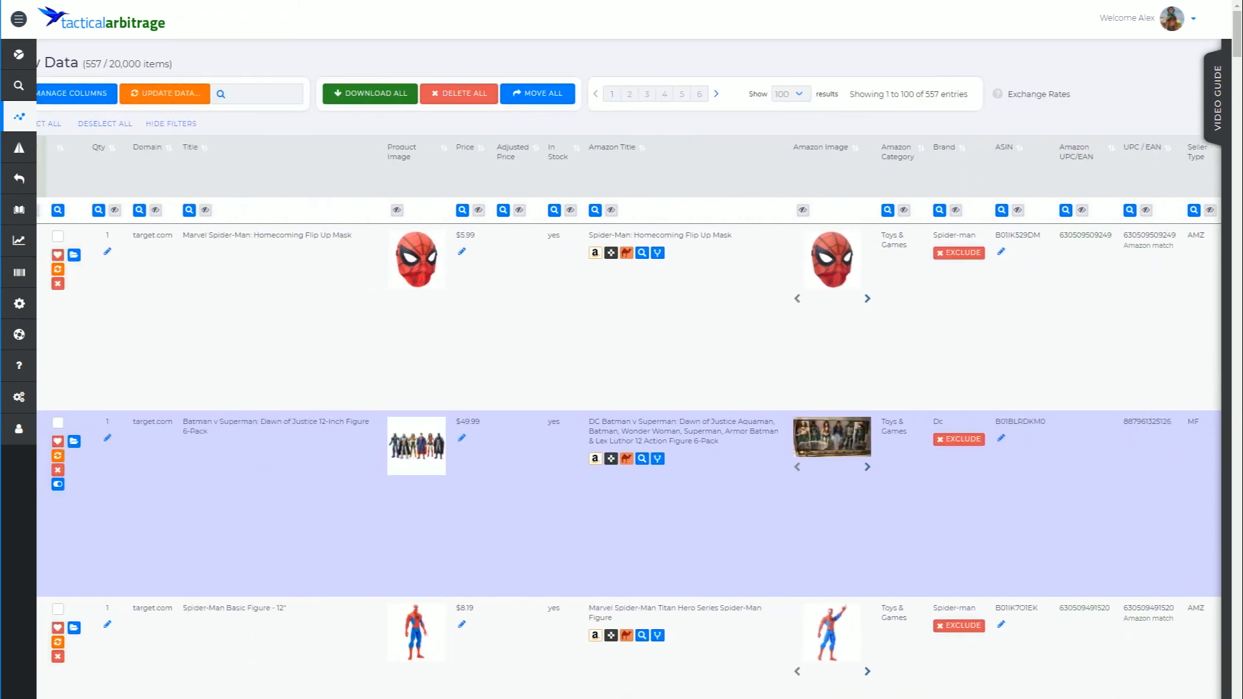
{"action": "mouse_move", "coordinate": [453, 256]}
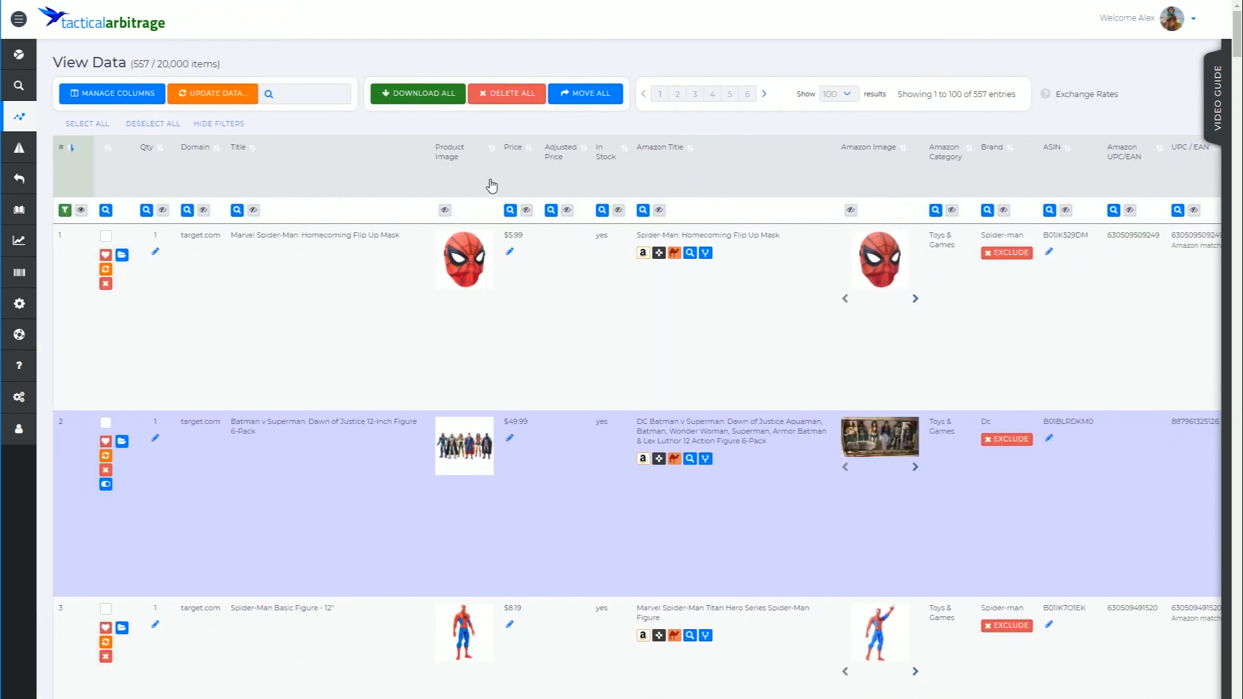